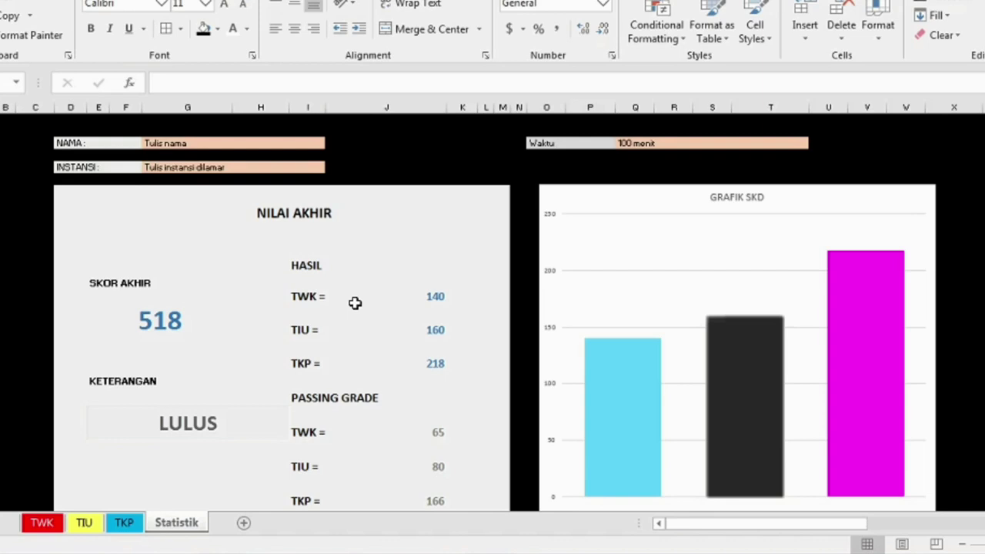
# Unhide the hidden NILAI SKD sheet, then go back to the Statistik sheet
pyautogui.scroll(-1, 355, 304)
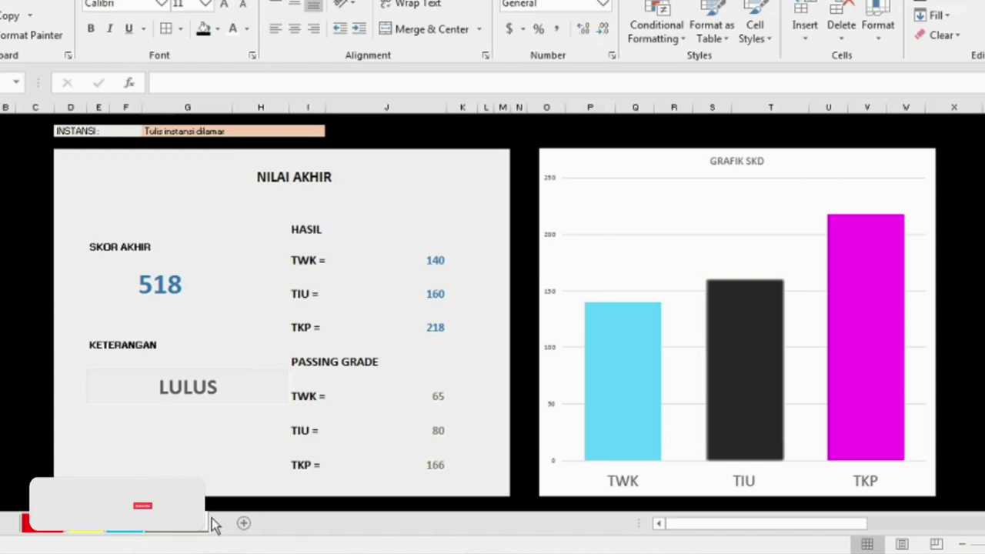
pyautogui.rightClick(187, 523)
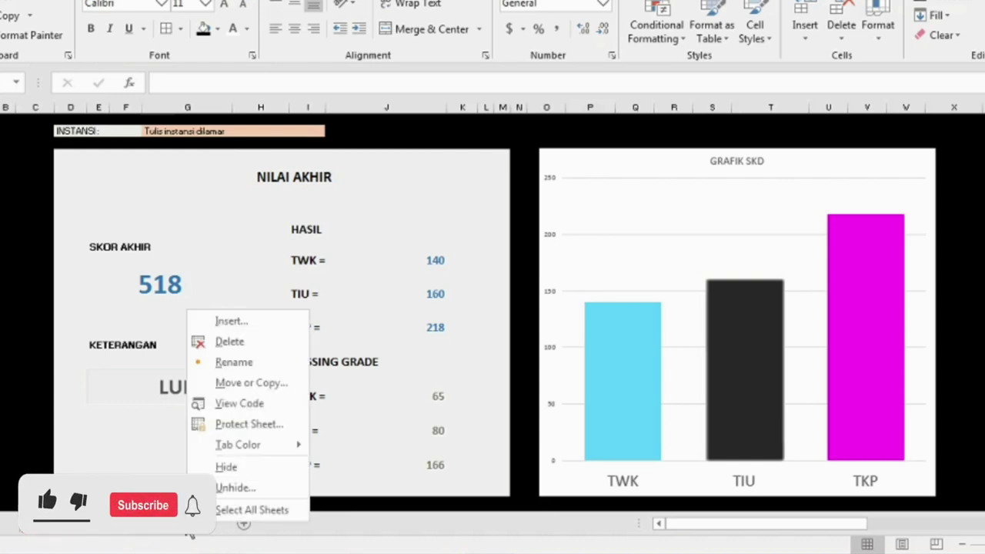
pyautogui.click(231, 488)
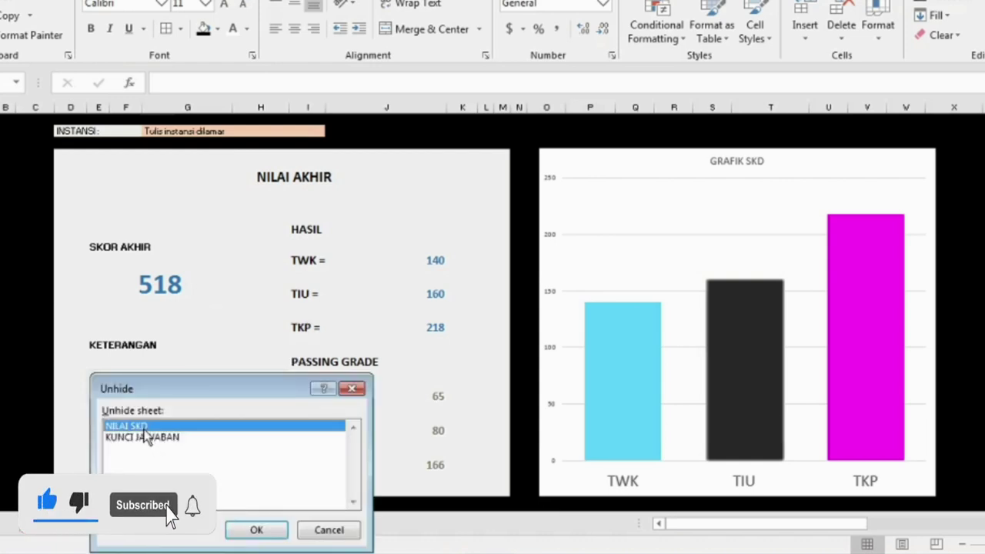
pyautogui.click(257, 530)
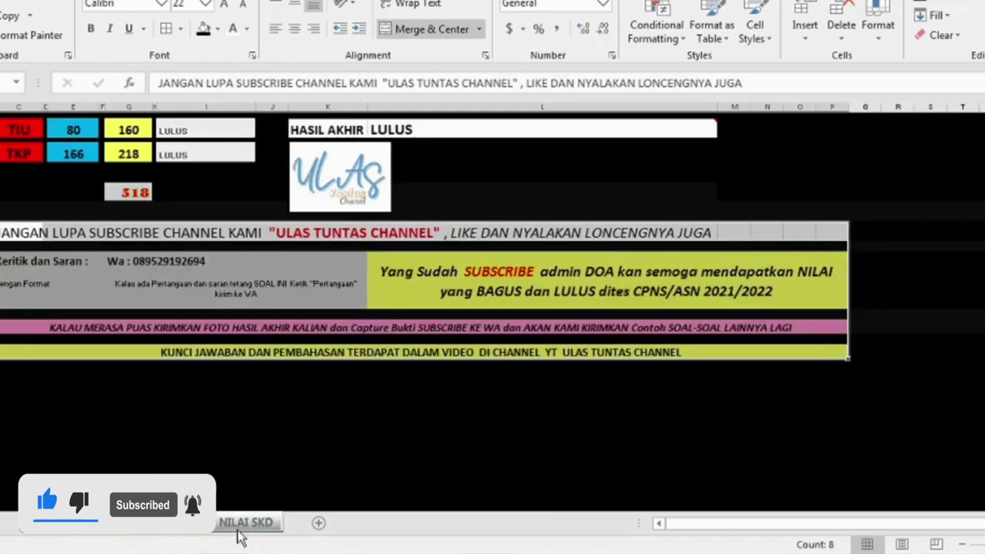
pyautogui.scroll(2, 253, 295)
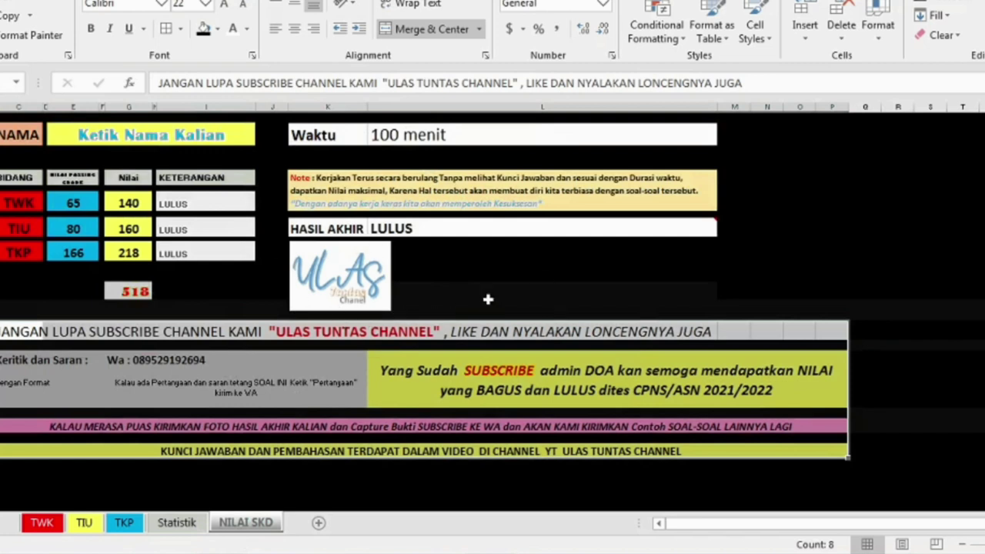
pyautogui.click(168, 523)
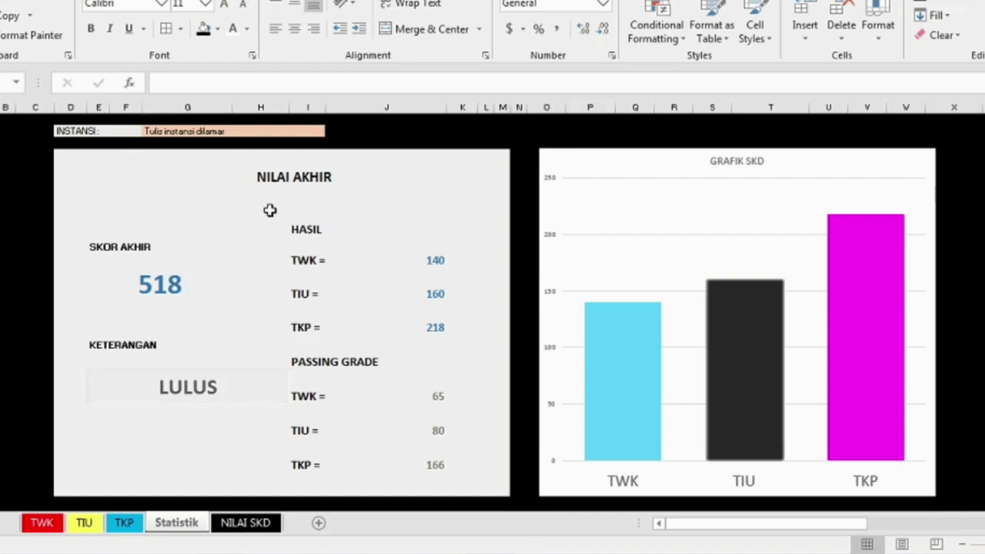
# Scroll past GRAFIK SKD to the TWK table showing 28 of 30 correct (93% donut)
pyautogui.scroll(1, 271, 211)
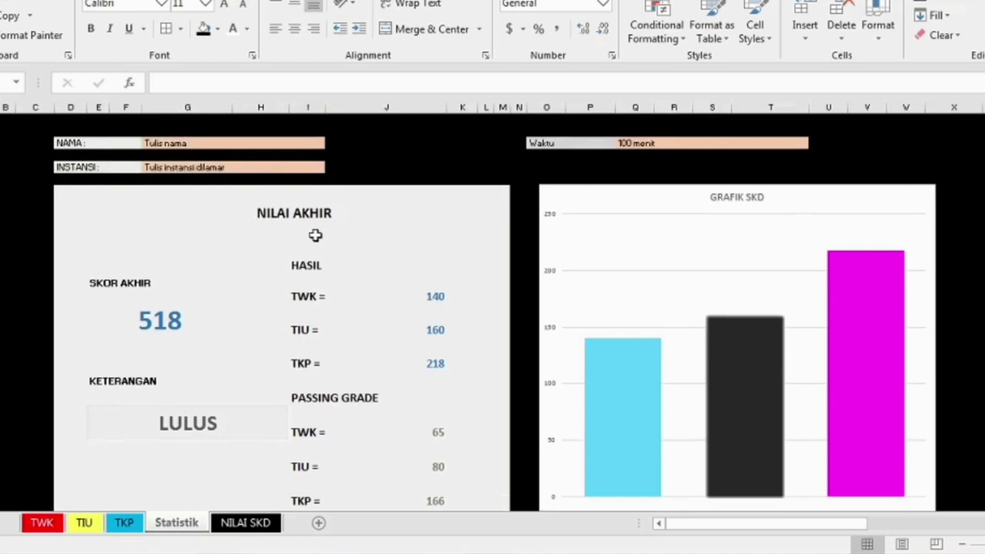
pyautogui.scroll(-1, 328, 263)
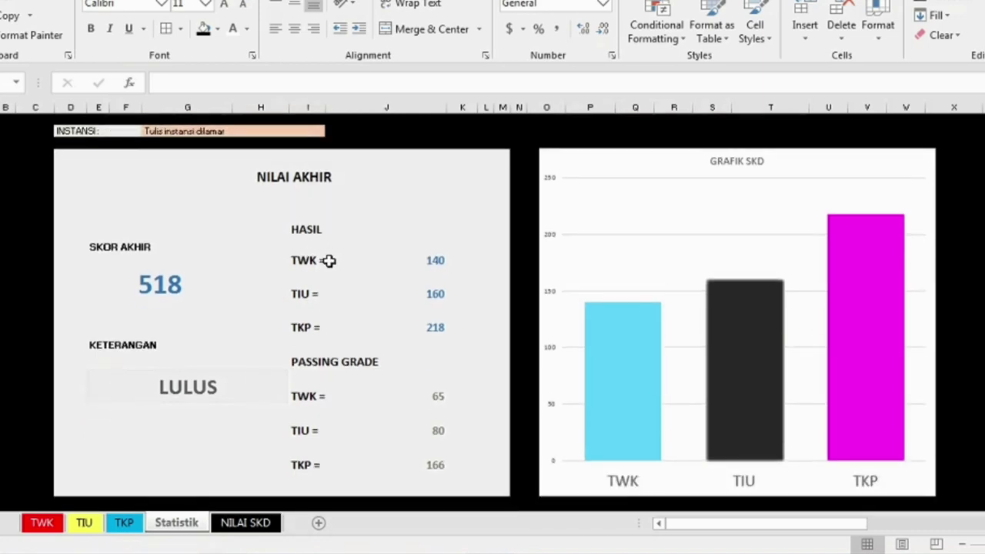
pyautogui.scroll(-1, 329, 261)
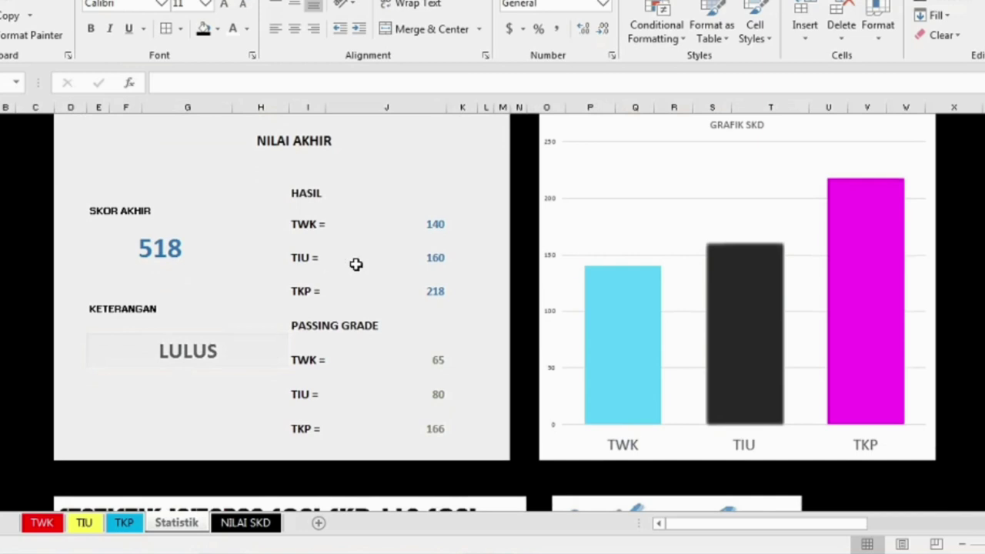
pyautogui.scroll(-2, 355, 264)
pyautogui.scroll(3, 352, 264)
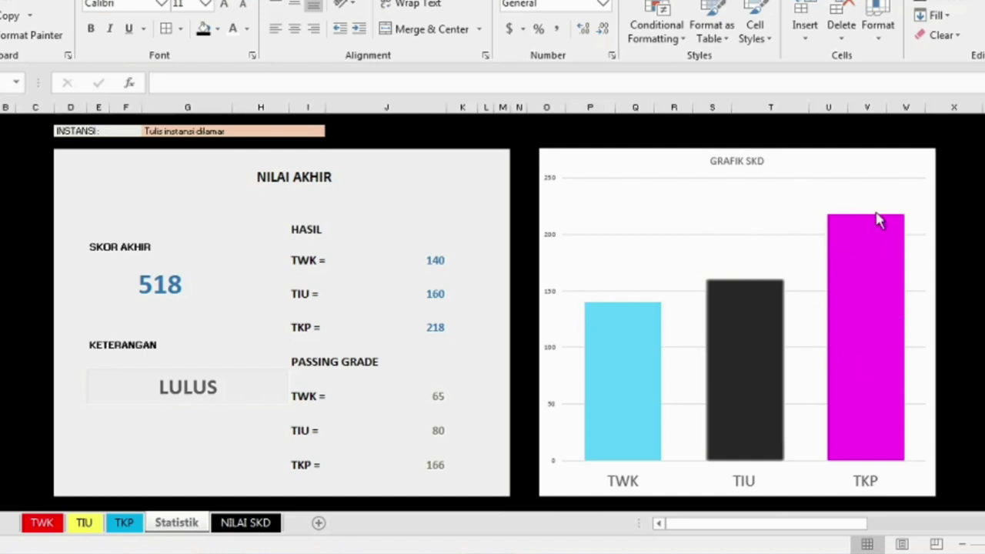
pyautogui.scroll(-3, 700, 333)
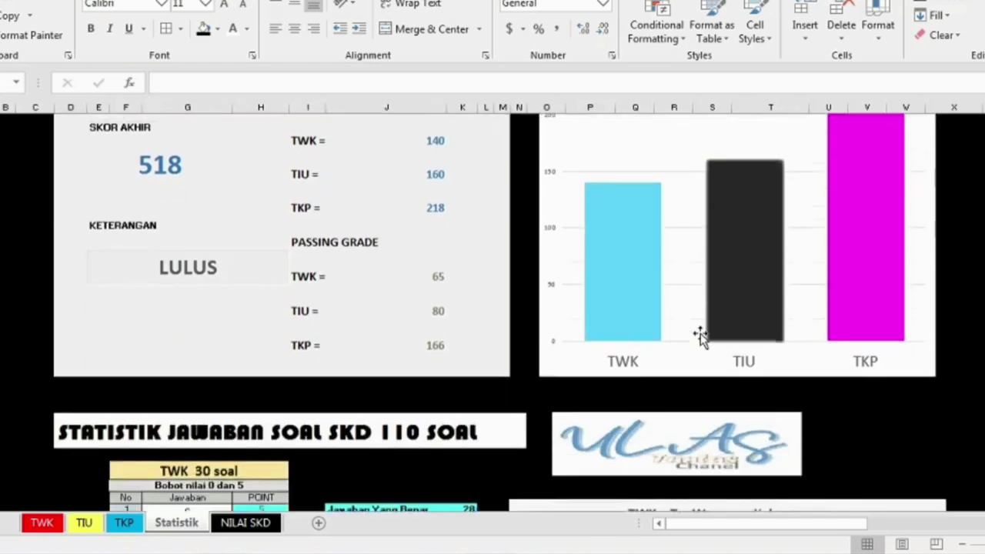
pyautogui.scroll(-2, 701, 333)
pyautogui.scroll(-3, 701, 334)
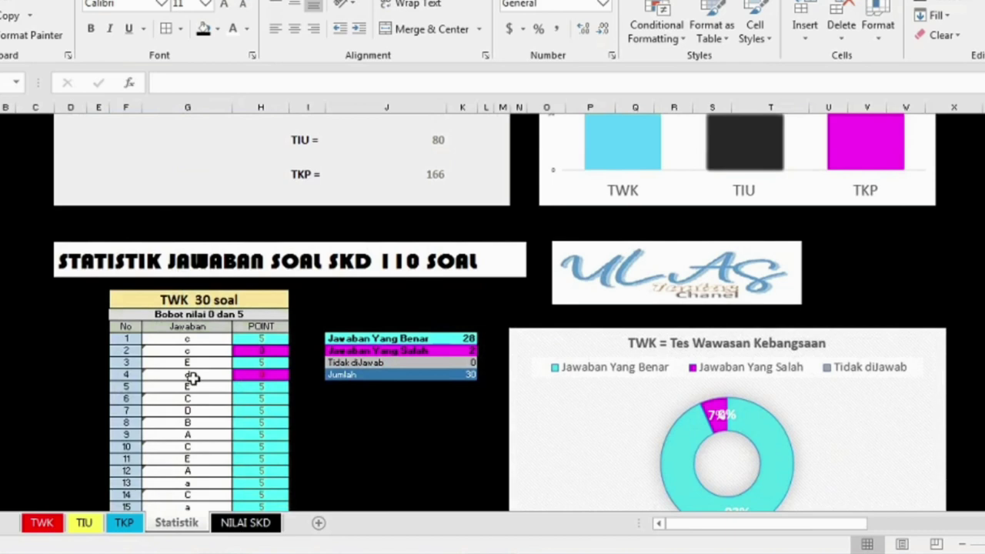
pyautogui.scroll(-5, 194, 377)
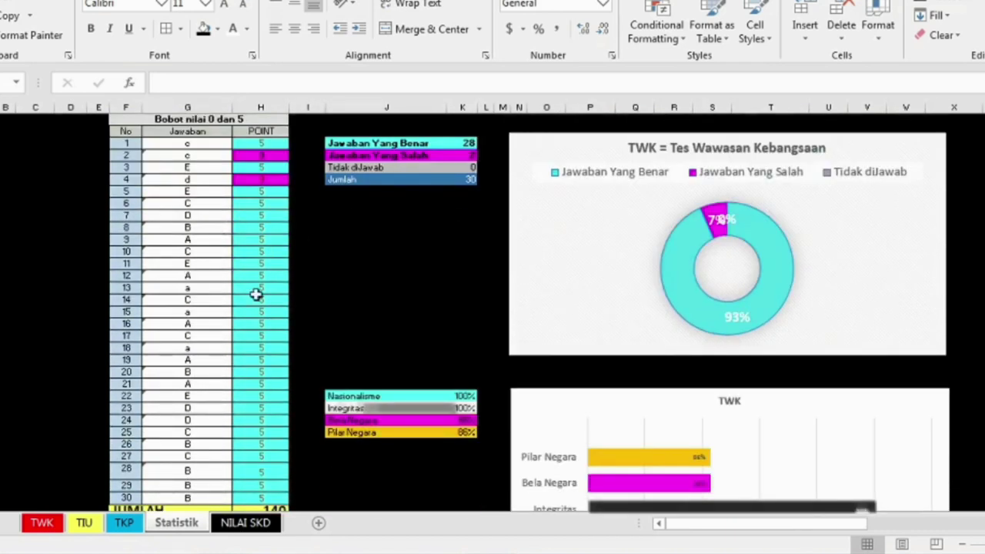
pyautogui.scroll(-3, 154, 389)
pyautogui.scroll(5, 167, 385)
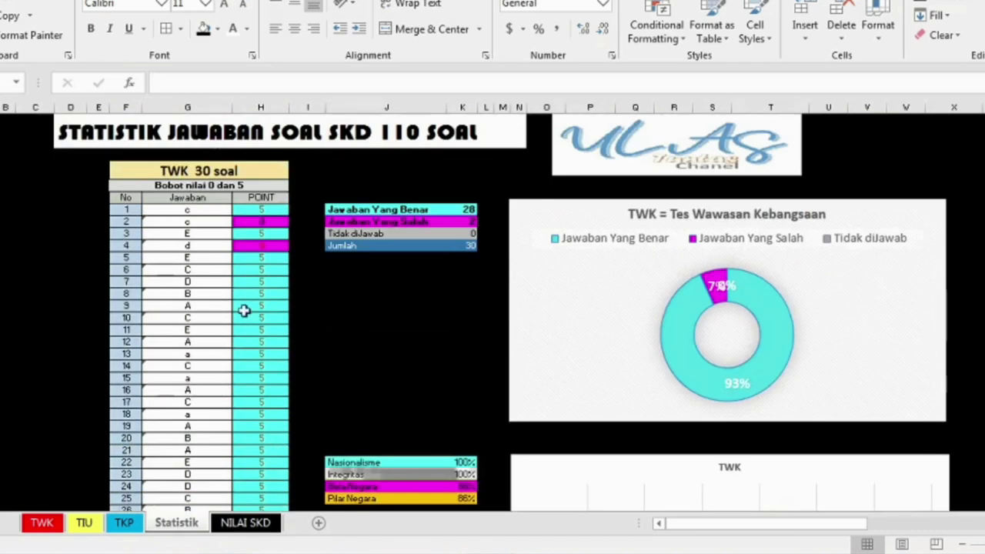
# On the TWK sheet, blank out answer d for the Ministry of Youth and Sports civil-servant question, then return to Statistik
pyautogui.click(42, 523)
pyautogui.scroll(1, 123, 378)
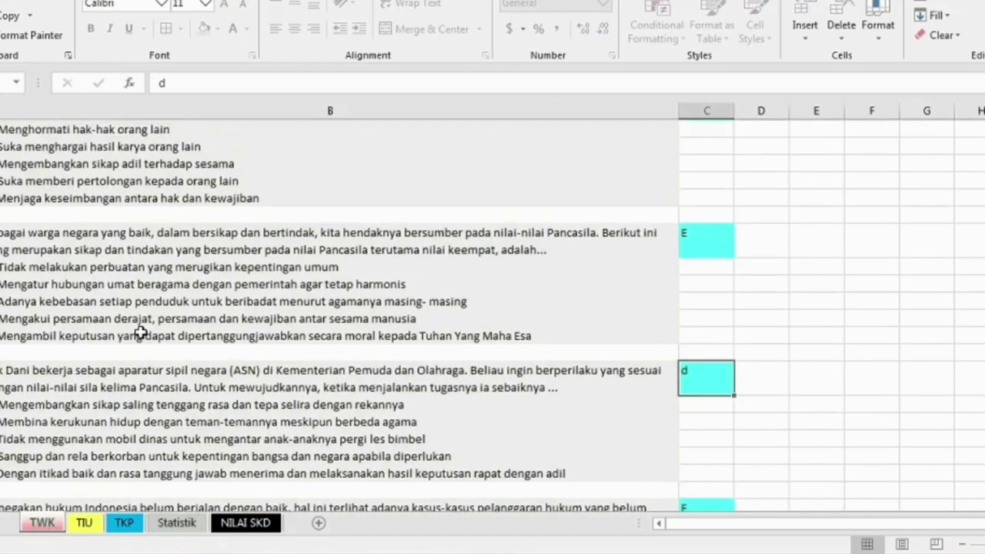
pyautogui.scroll(5, 140, 323)
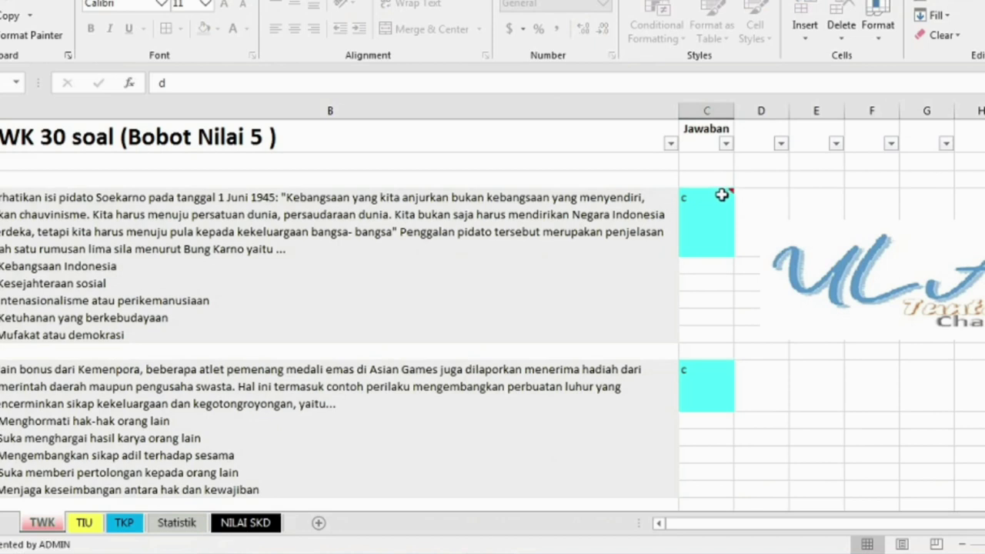
pyautogui.moveTo(721, 197)
pyautogui.scroll(-1, 710, 381)
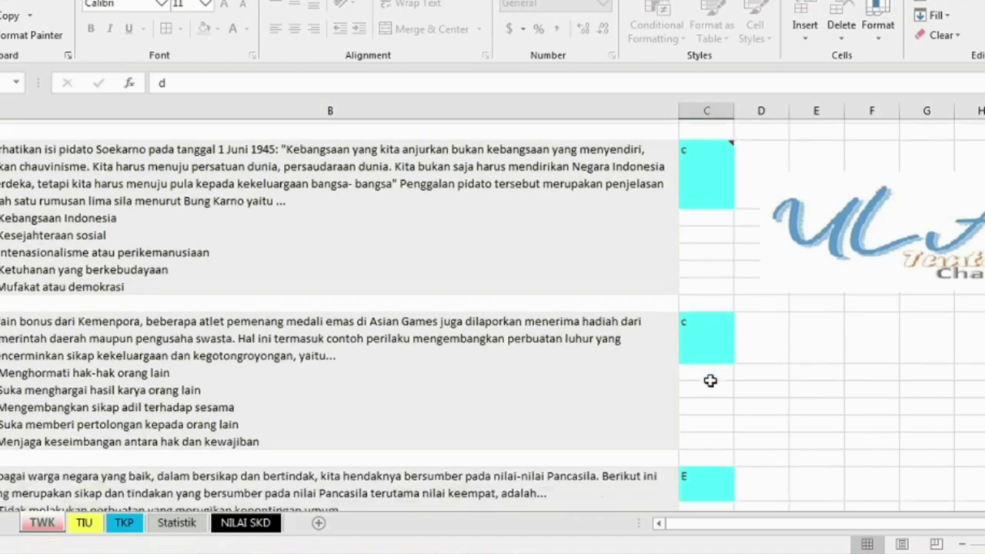
pyautogui.scroll(-3, 699, 377)
pyautogui.scroll(-4, 682, 430)
pyautogui.scroll(-4, 683, 414)
pyautogui.scroll(-4, 688, 367)
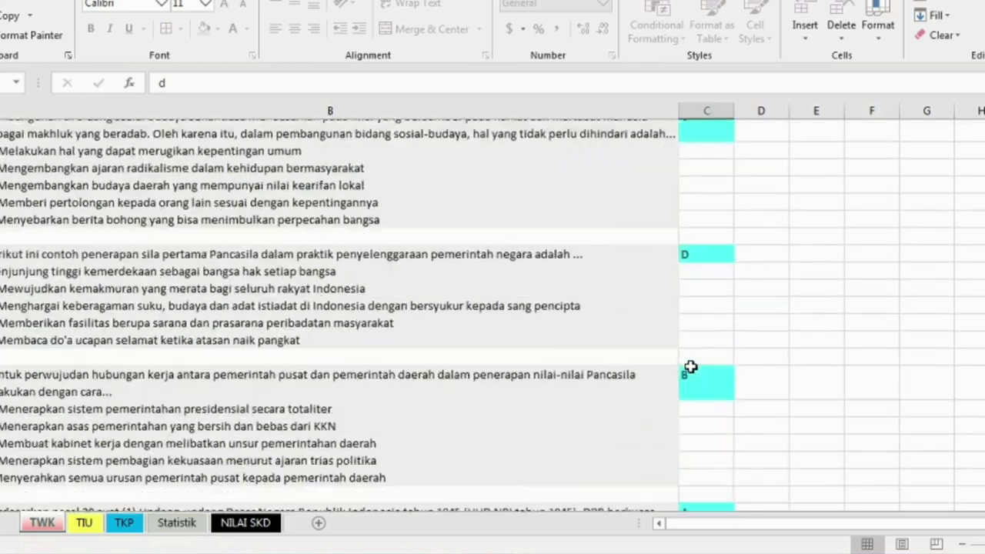
pyautogui.scroll(5, 688, 367)
pyautogui.scroll(5, 689, 365)
pyautogui.scroll(4, 688, 363)
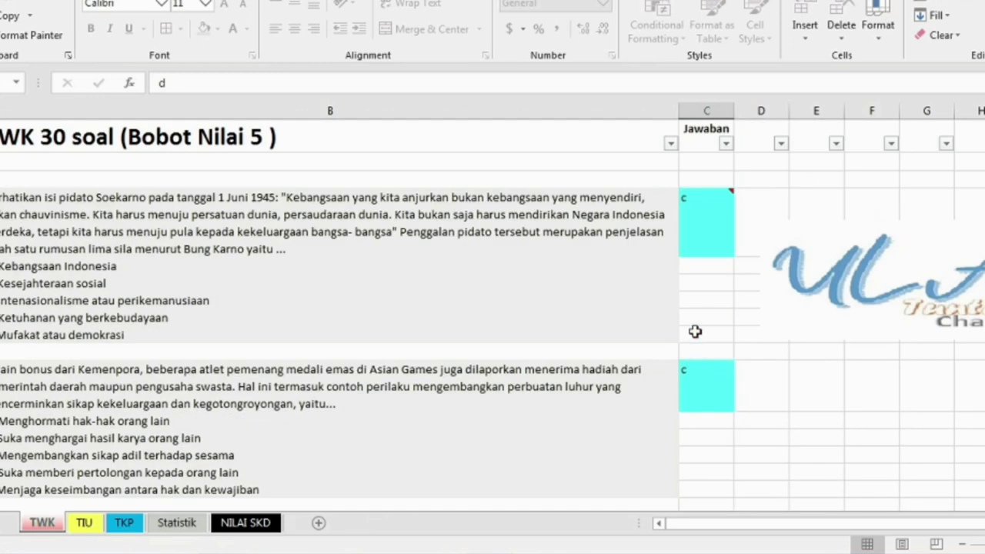
pyautogui.scroll(-4, 688, 391)
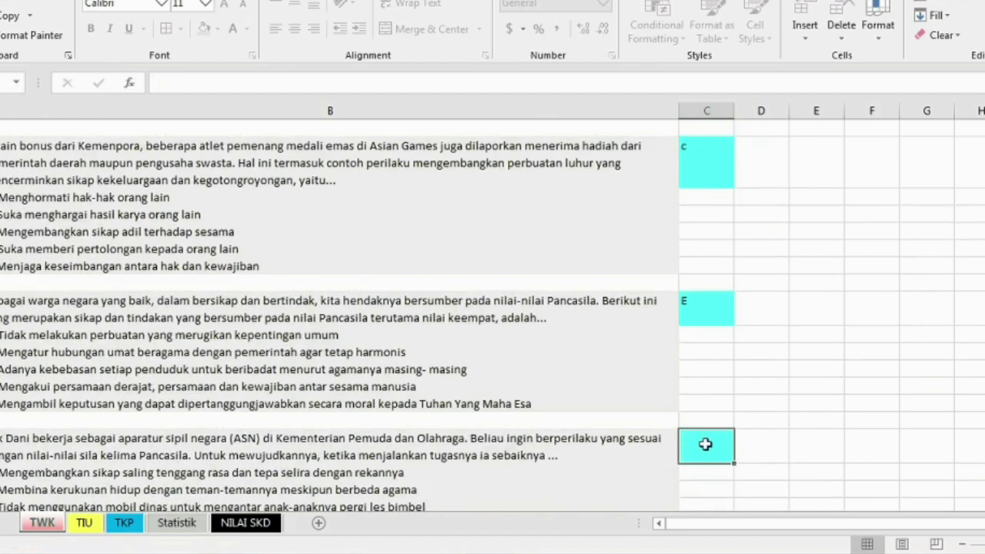
pyautogui.click(176, 523)
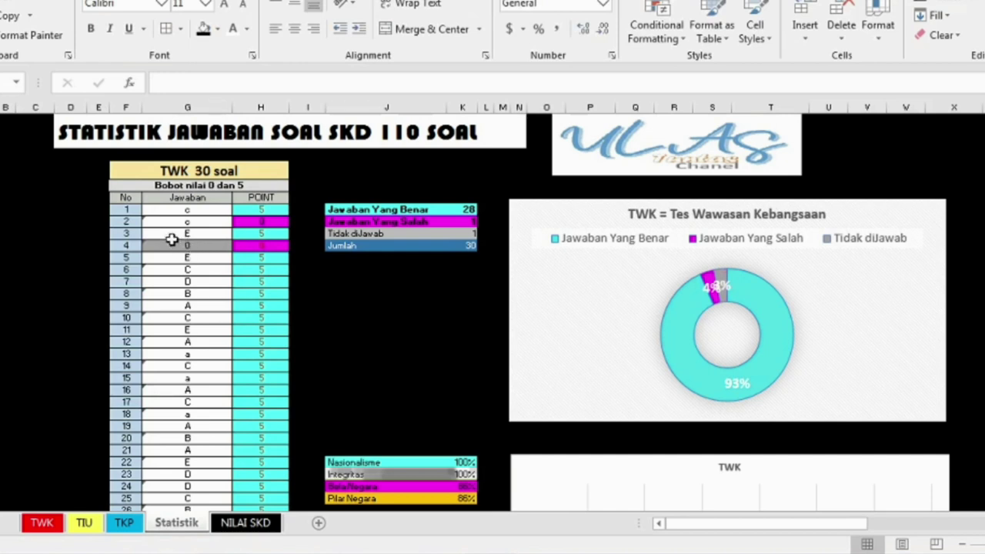
pyautogui.scroll(-4, 187, 285)
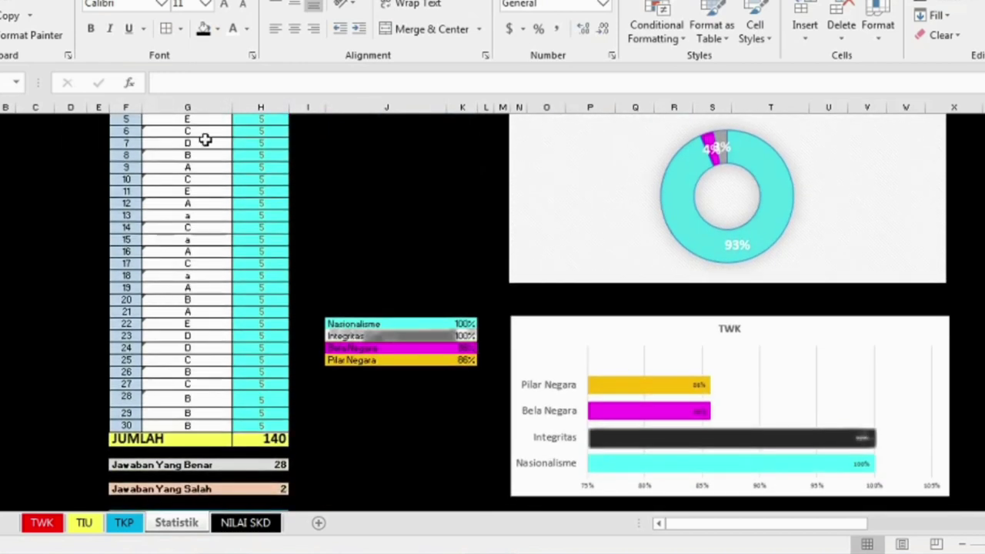
pyautogui.scroll(2, 202, 177)
pyautogui.scroll(-1, 192, 191)
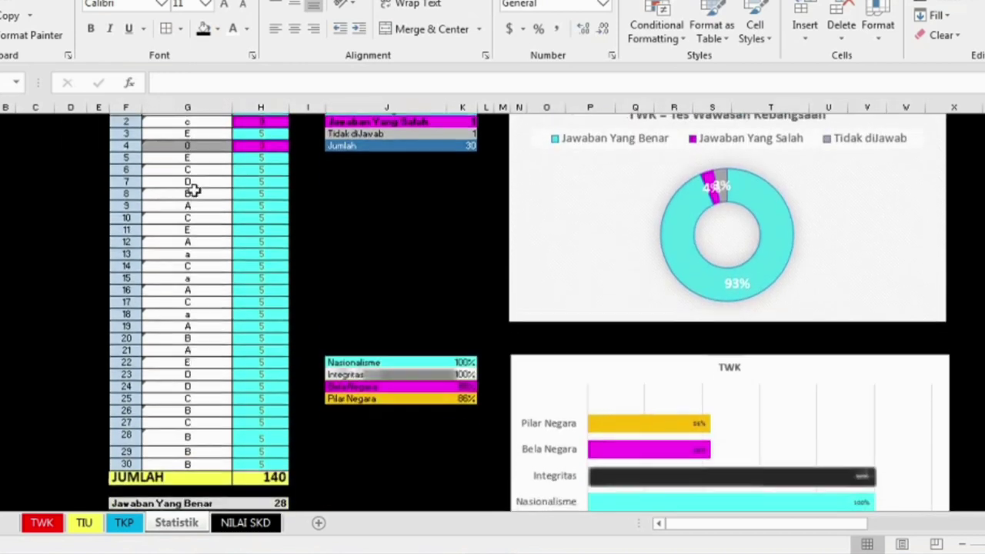
pyautogui.scroll(3, 192, 191)
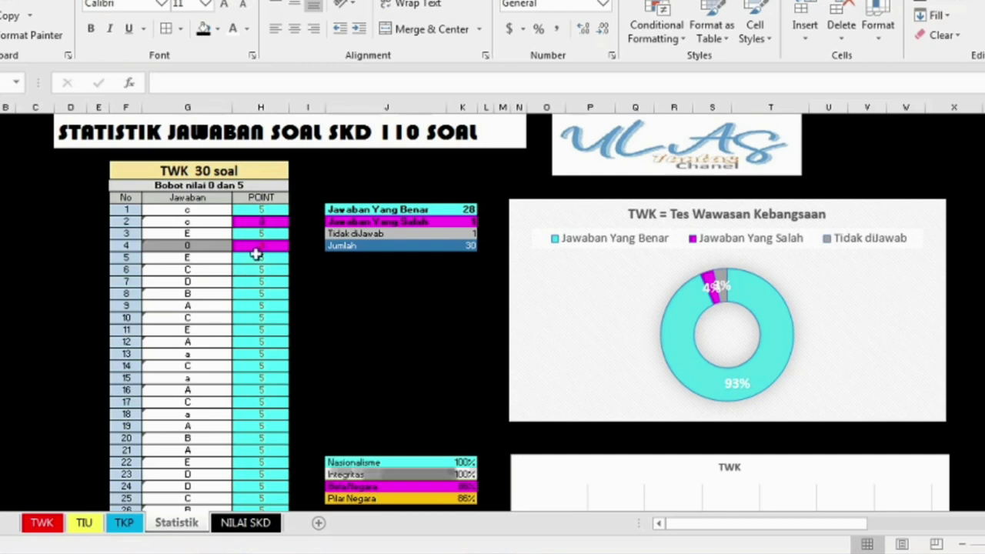
pyautogui.scroll(-3, 318, 277)
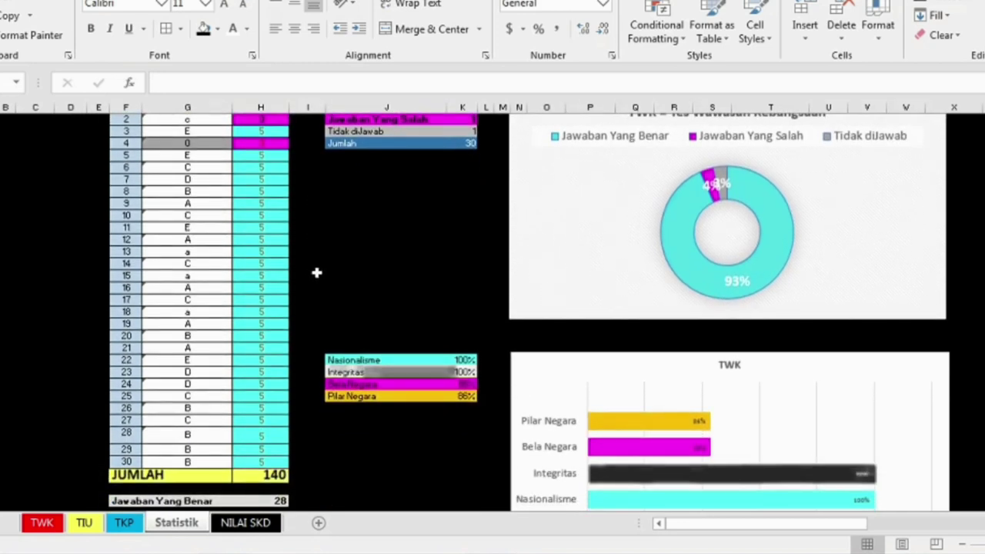
pyautogui.scroll(-2, 290, 247)
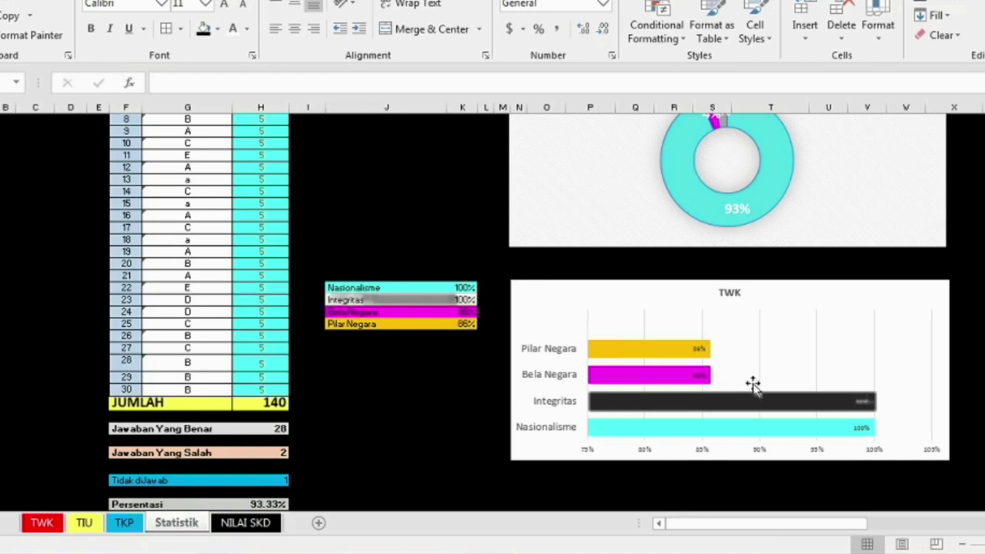
pyautogui.scroll(5, 752, 387)
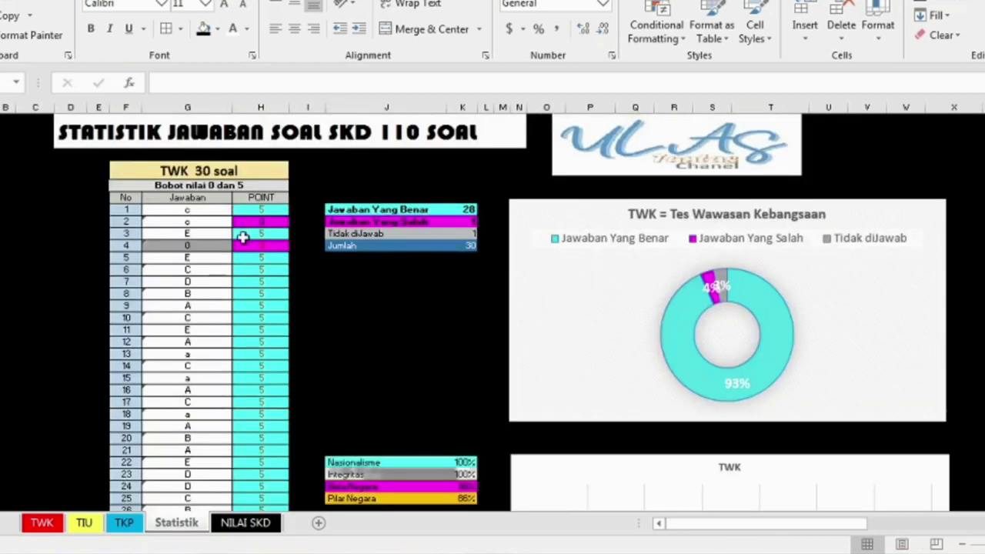
pyautogui.scroll(-1, 708, 442)
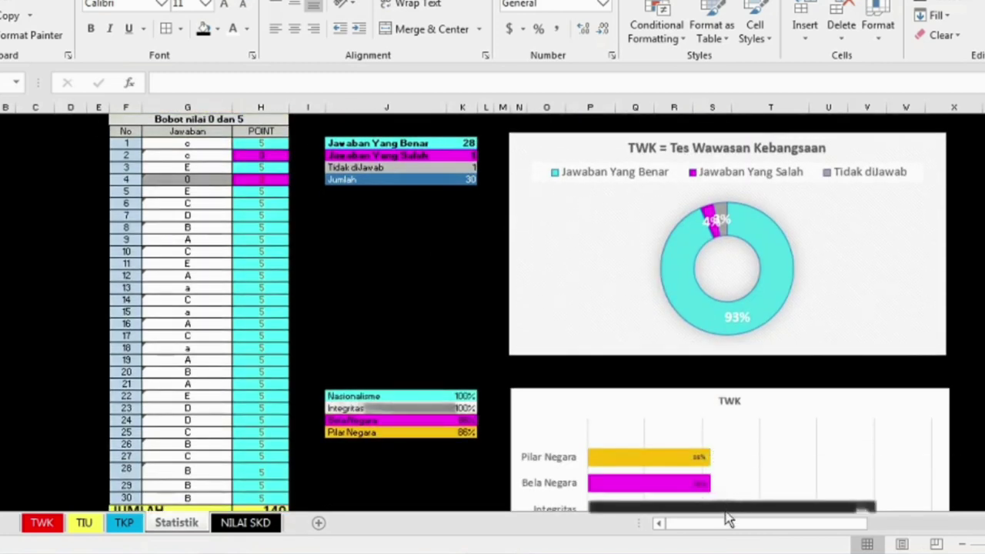
pyautogui.moveTo(729, 529); pyautogui.dragTo(757, 531)
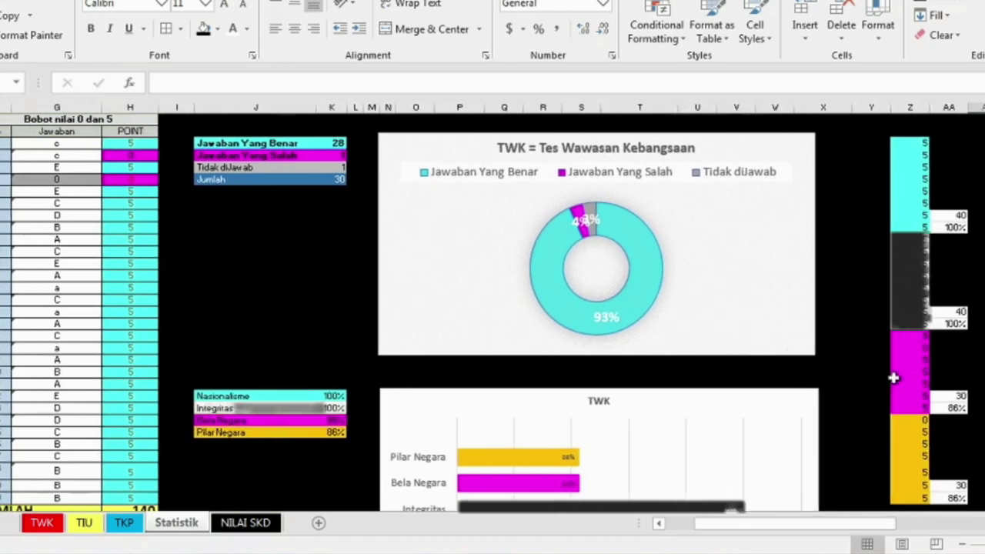
pyautogui.scroll(-5, 733, 294)
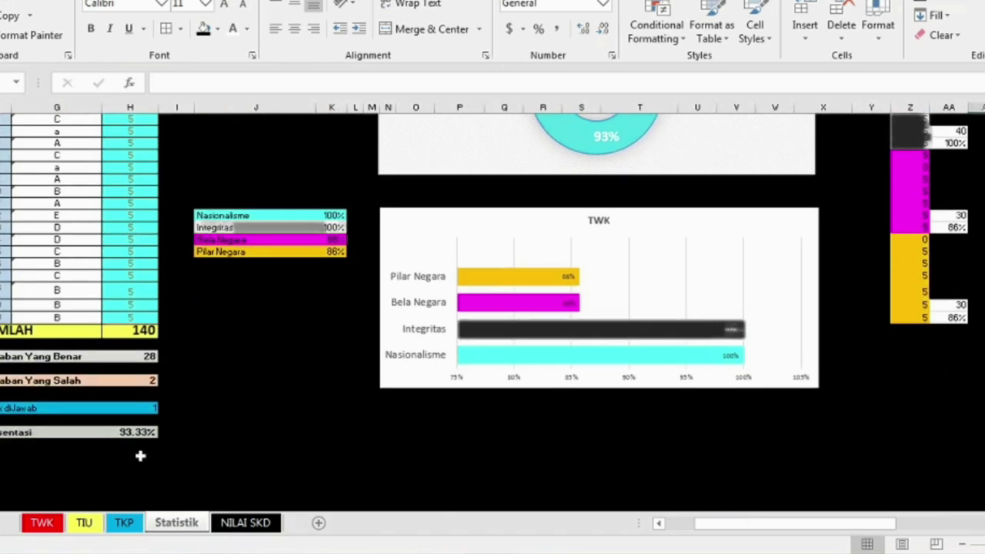
pyautogui.moveTo(735, 539); pyautogui.dragTo(686, 530)
pyautogui.scroll(-5, 528, 418)
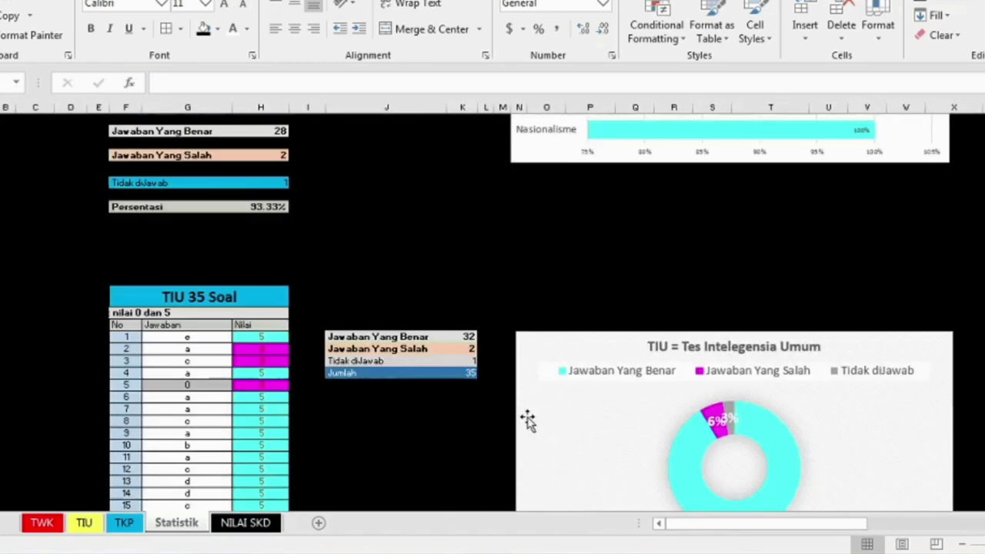
pyautogui.scroll(-2, 528, 418)
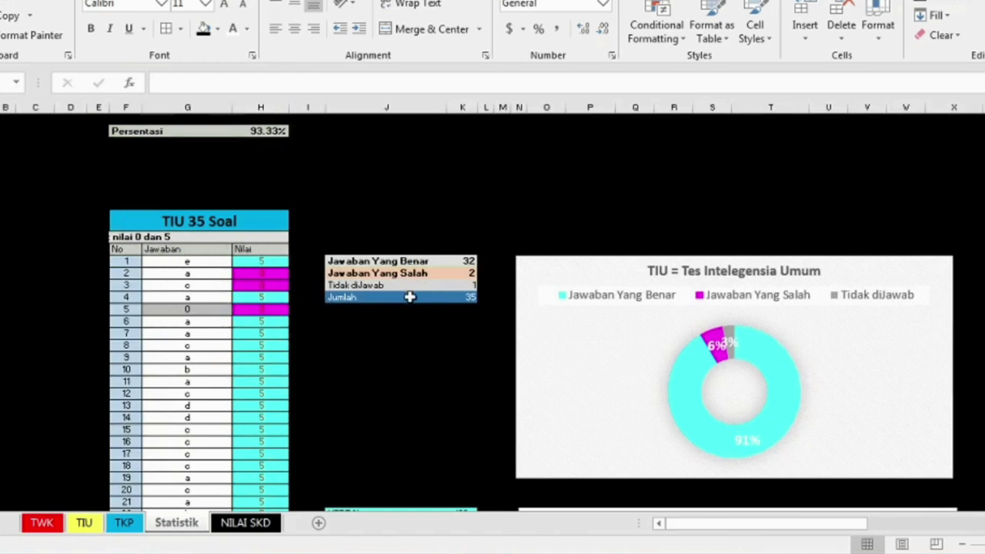
pyautogui.scroll(-2, 411, 298)
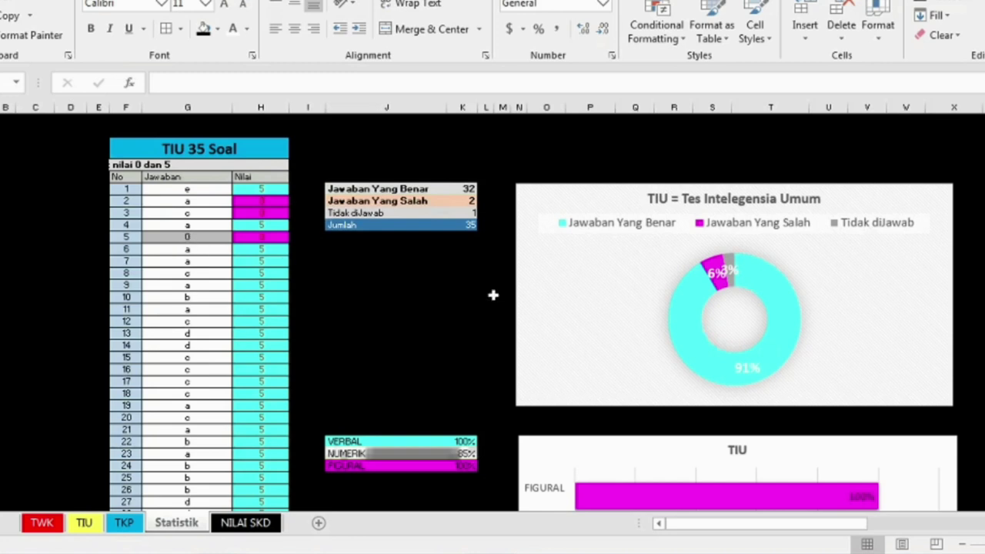
pyautogui.scroll(4, 493, 294)
pyautogui.scroll(6, 495, 292)
pyautogui.scroll(5, 495, 292)
pyautogui.scroll(2, 495, 293)
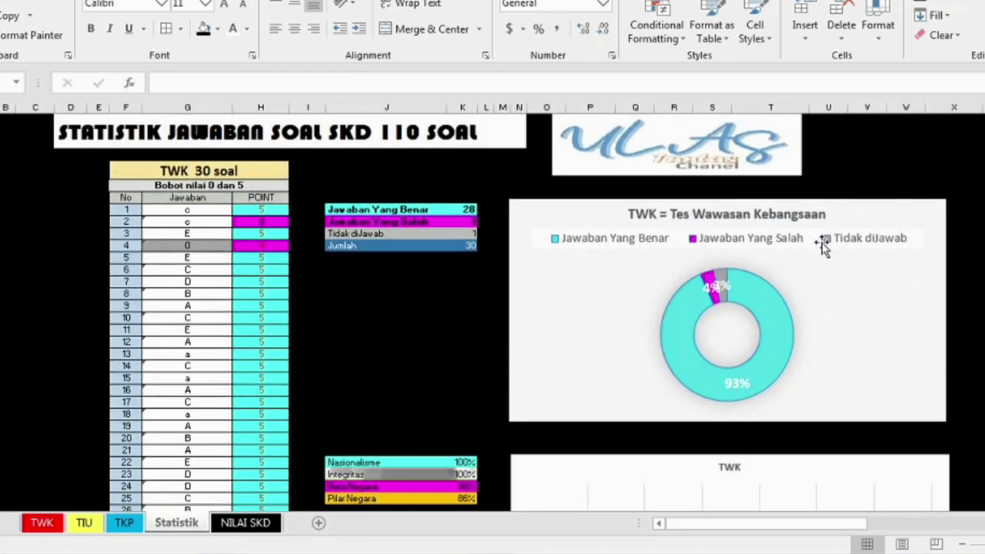
pyautogui.scroll(-8, 774, 319)
pyautogui.scroll(-3, 763, 326)
pyautogui.scroll(-5, 760, 333)
pyautogui.scroll(-3, 756, 337)
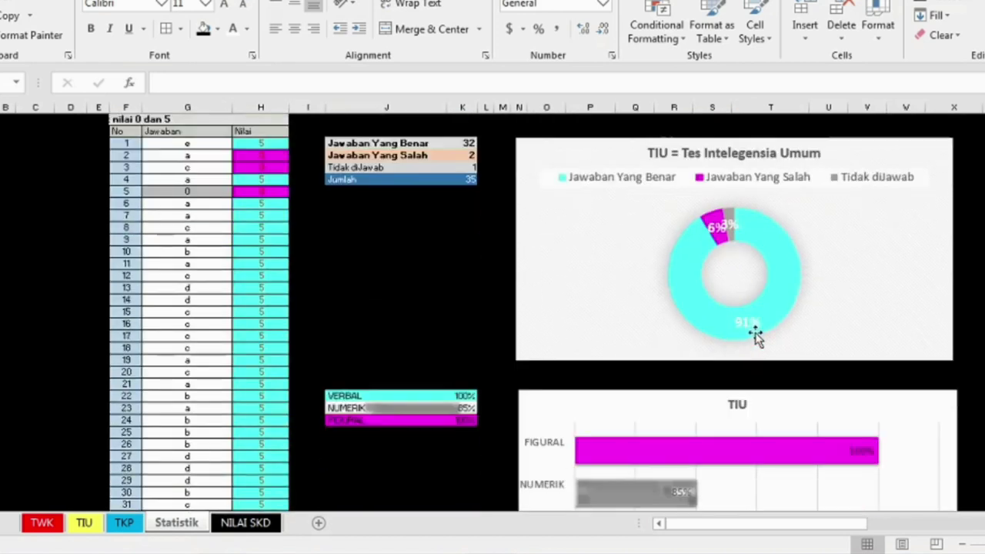
pyautogui.scroll(-3, 755, 335)
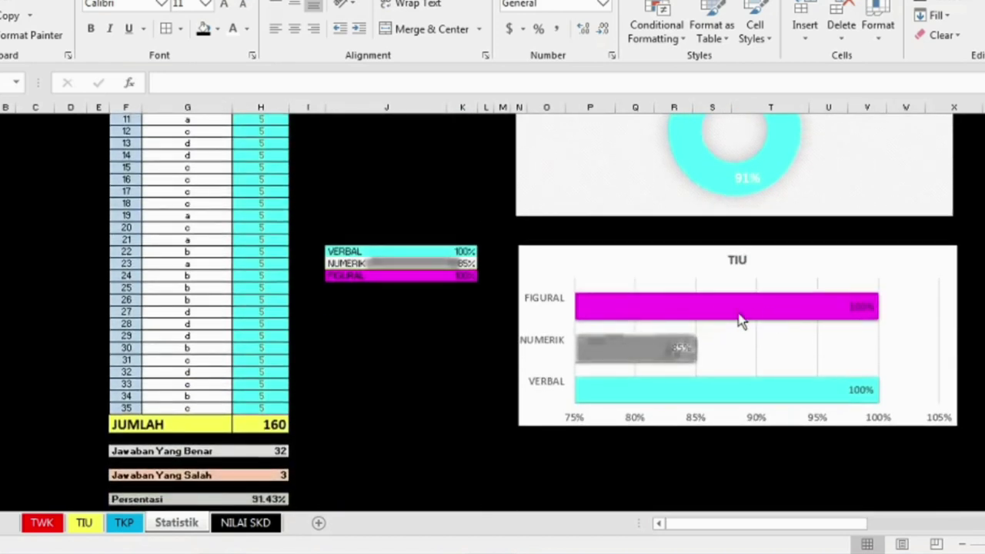
pyautogui.scroll(3, 697, 321)
pyautogui.scroll(2, 704, 315)
pyautogui.scroll(-2, 708, 325)
pyautogui.scroll(-3, 709, 325)
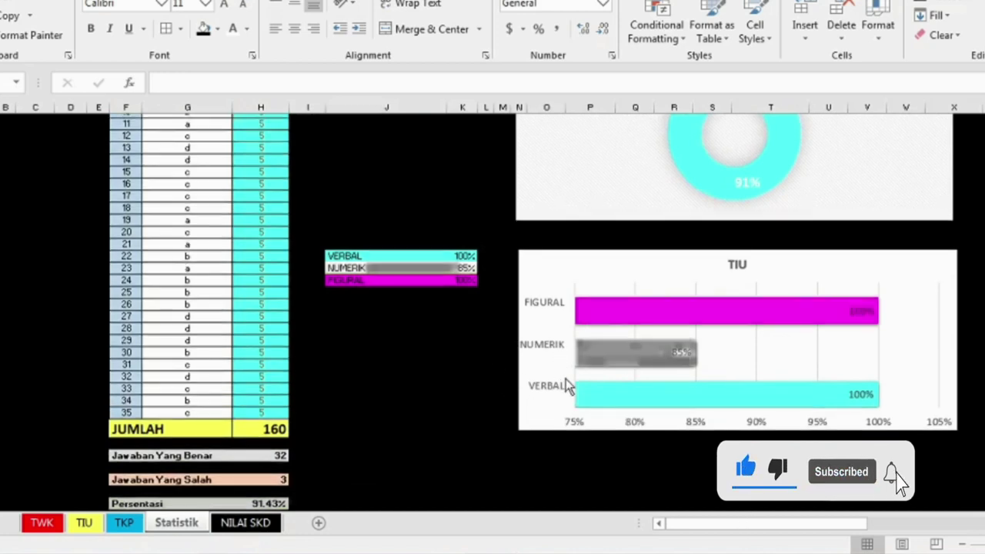
pyautogui.scroll(10, 568, 383)
pyautogui.scroll(7, 566, 381)
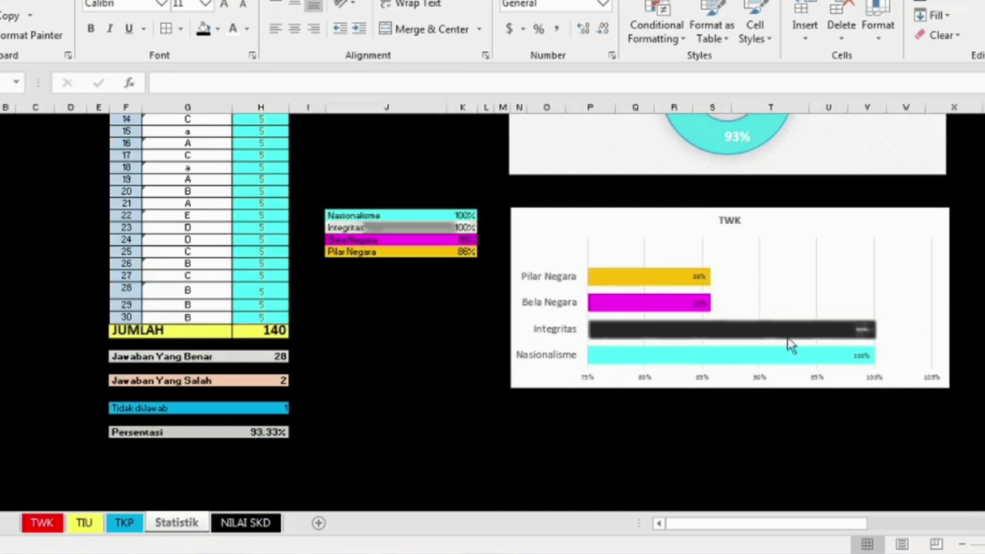
pyautogui.scroll(-5, 546, 381)
pyautogui.scroll(-5, 482, 375)
pyautogui.scroll(-7, 482, 376)
pyautogui.scroll(-8, 482, 376)
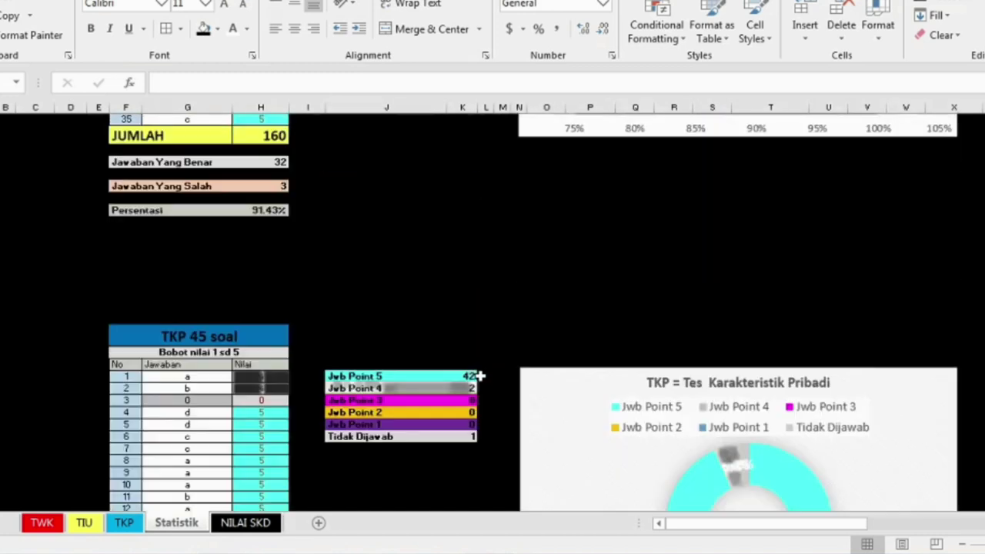
pyautogui.scroll(-5, 481, 375)
pyautogui.scroll(3, 481, 376)
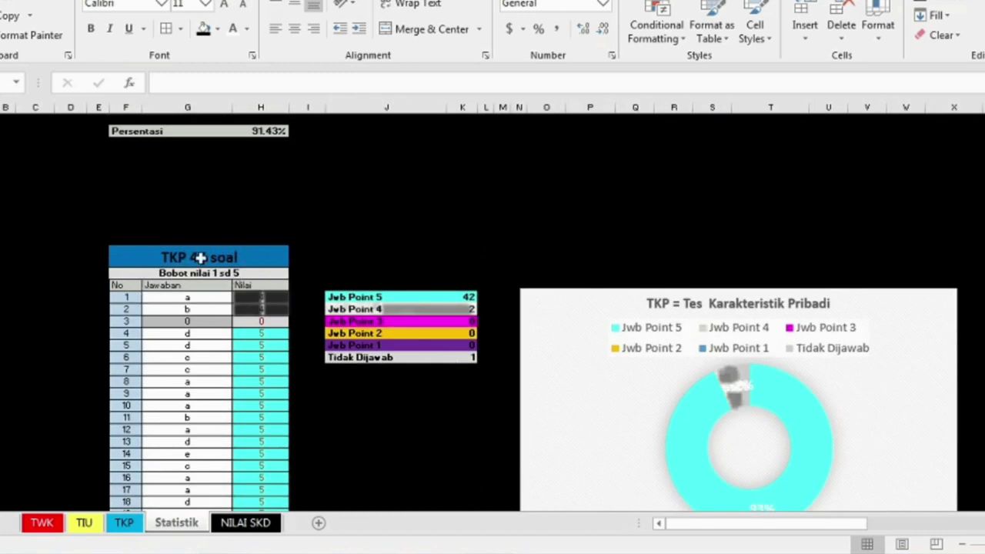
pyautogui.scroll(-2, 210, 296)
pyautogui.scroll(-1, 216, 306)
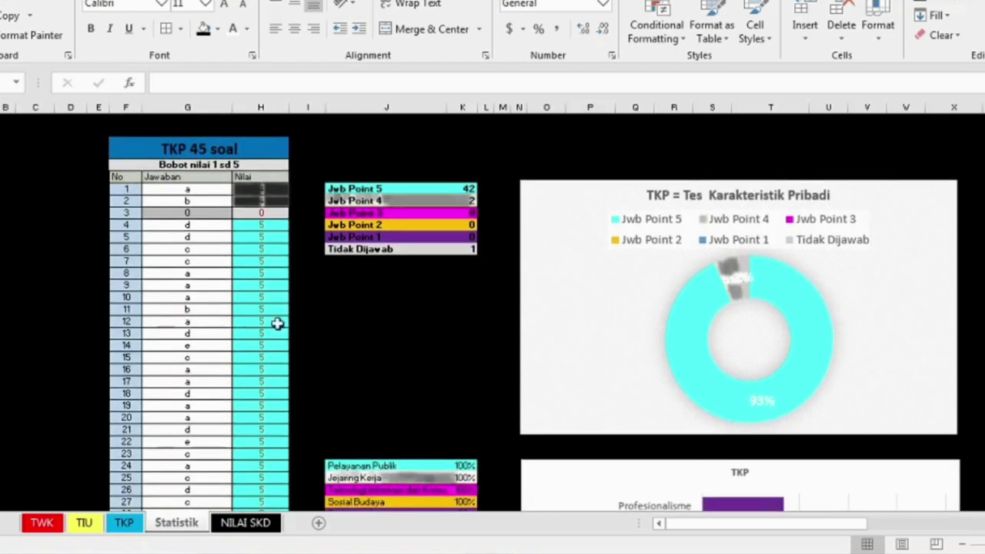
pyautogui.scroll(-1, 277, 323)
pyautogui.moveTo(693, 532); pyautogui.dragTo(706, 530)
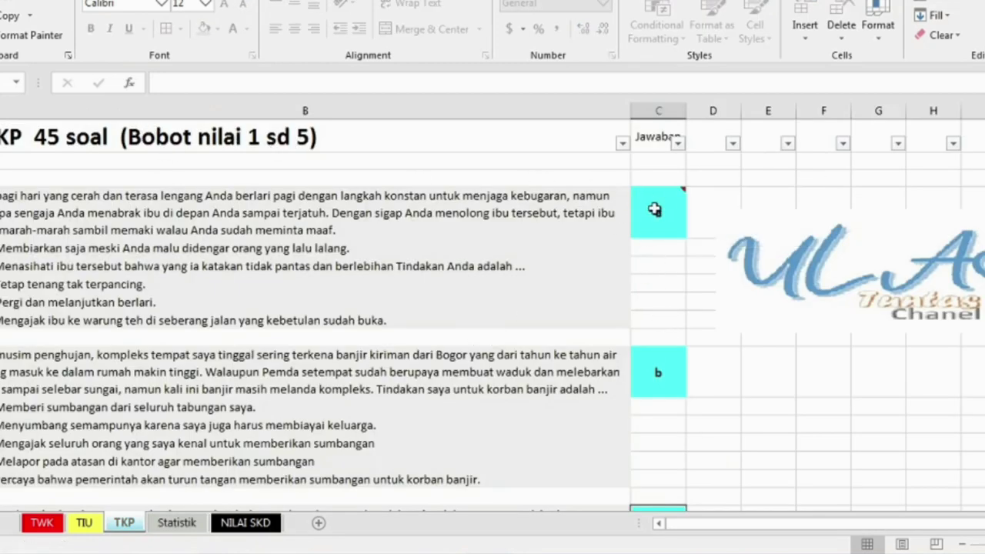
# Check the TKP answers, where question 3 is blank and the next is d, then return toward Statistik
pyautogui.scroll(-3, 656, 220)
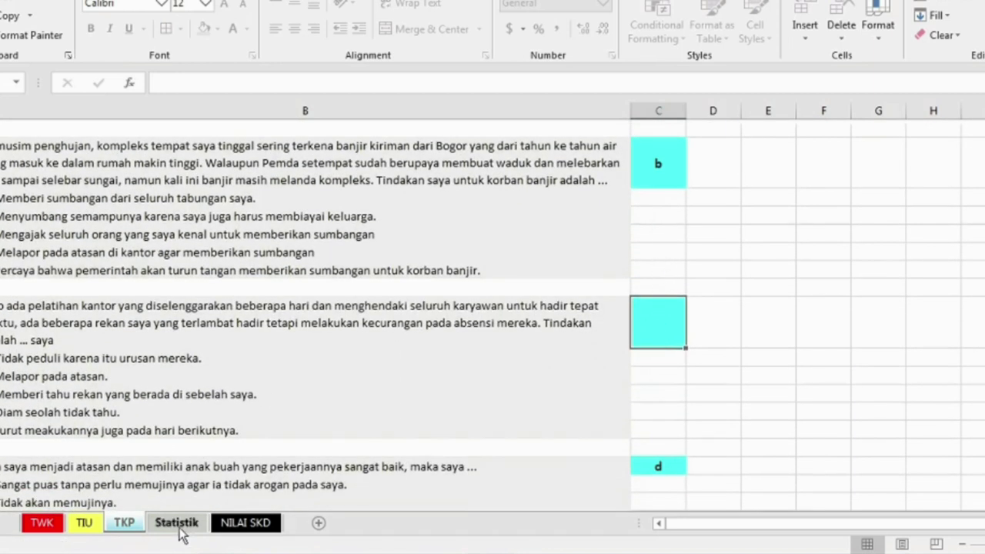
pyautogui.hotkey('ctrl', 'pageup')
# Review the TKP charts (total 218), then bring up the NILAI AKHIR panel showing 518 and LULUS
pyautogui.scroll(-5, 321, 438)
pyautogui.scroll(-4, 321, 438)
pyautogui.scroll(-4, 321, 438)
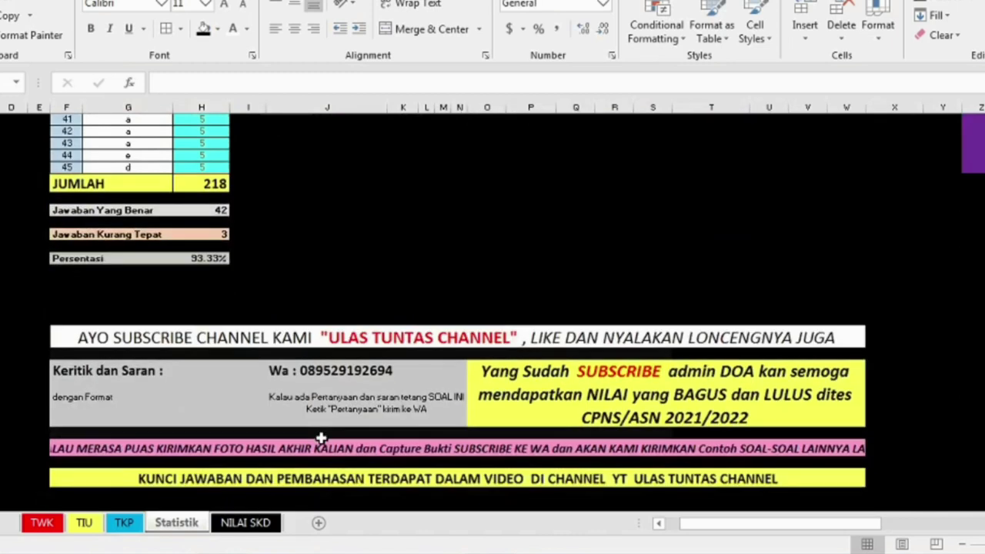
pyautogui.scroll(5, 231, 347)
pyautogui.scroll(5, 231, 348)
pyautogui.scroll(3, 230, 348)
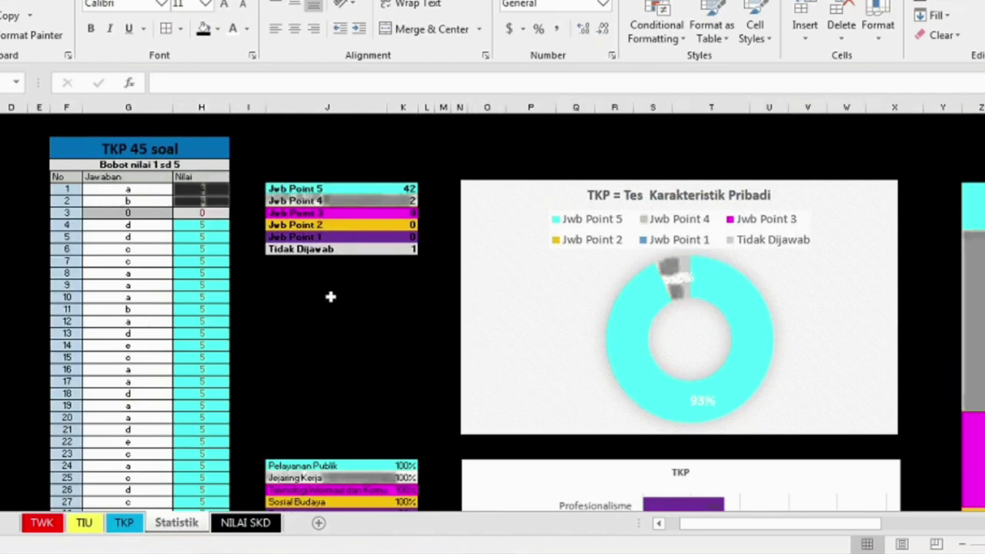
pyautogui.scroll(-4, 330, 296)
pyautogui.scroll(-5, 380, 328)
pyautogui.scroll(-4, 380, 328)
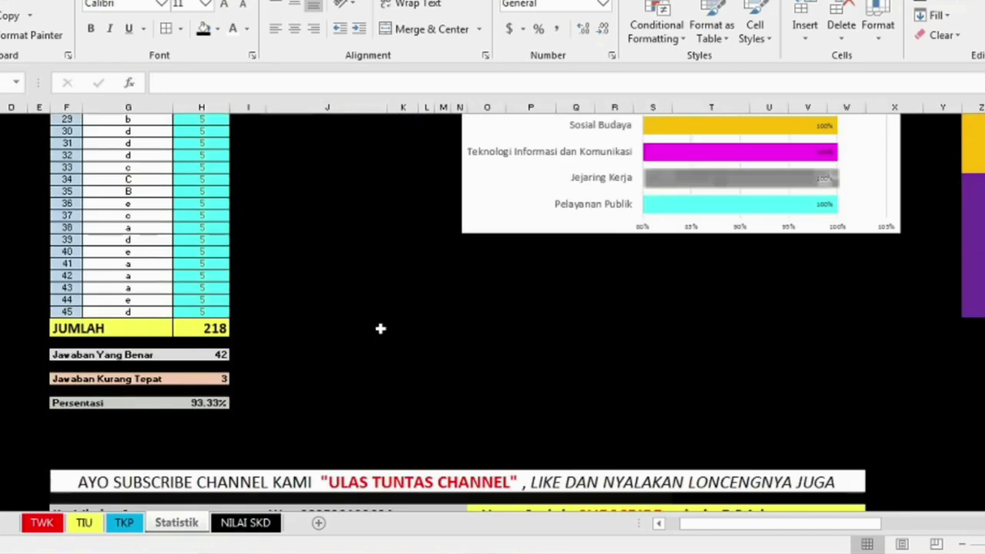
pyautogui.scroll(-4, 380, 328)
pyautogui.scroll(-1, 380, 328)
pyautogui.scroll(-3, 445, 353)
pyautogui.scroll(2, 538, 358)
pyautogui.scroll(1, 601, 362)
pyautogui.scroll(7, 626, 365)
pyautogui.scroll(3, 627, 365)
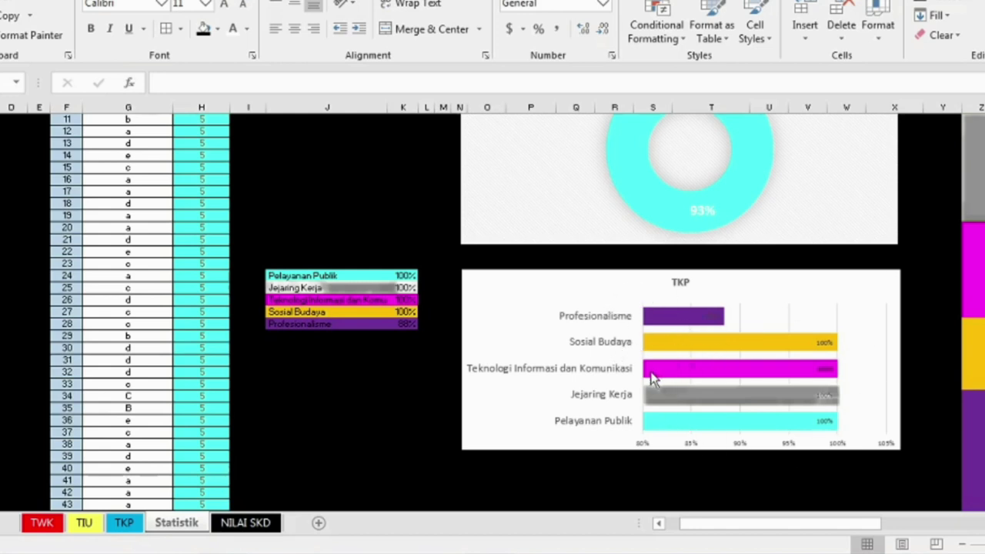
pyautogui.scroll(5, 649, 420)
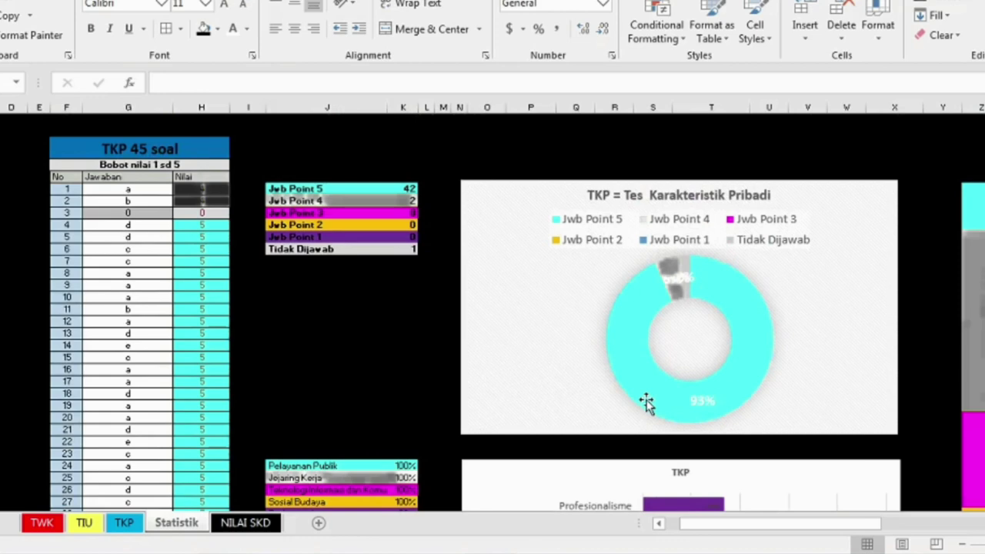
pyautogui.scroll(-2, 647, 400)
pyautogui.scroll(-3, 648, 398)
pyautogui.scroll(-2, 651, 391)
pyautogui.scroll(-2, 651, 393)
pyautogui.scroll(2, 654, 388)
pyautogui.scroll(5, 662, 382)
pyautogui.scroll(5, 664, 379)
pyautogui.scroll(5, 666, 377)
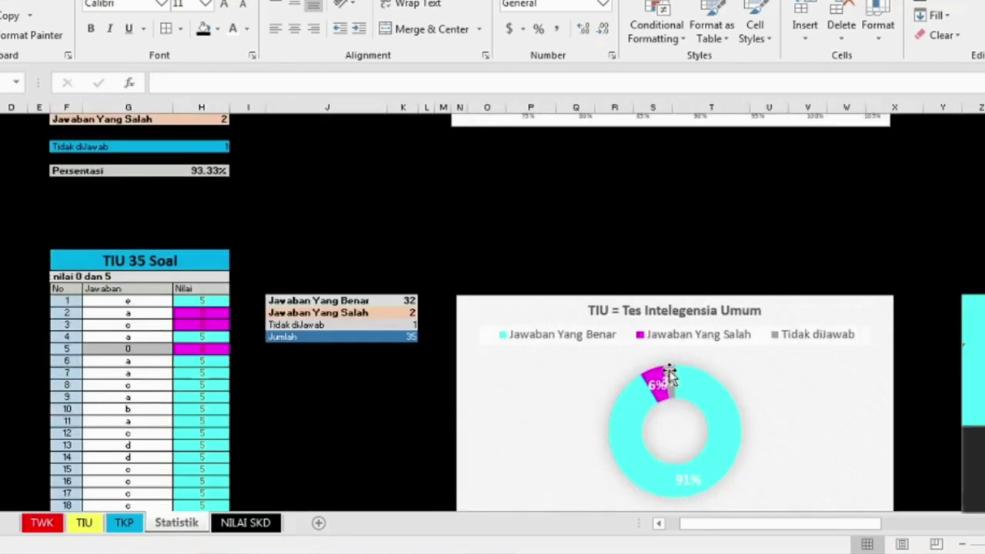
pyautogui.scroll(5, 670, 375)
pyautogui.scroll(5, 670, 370)
pyautogui.scroll(5, 671, 378)
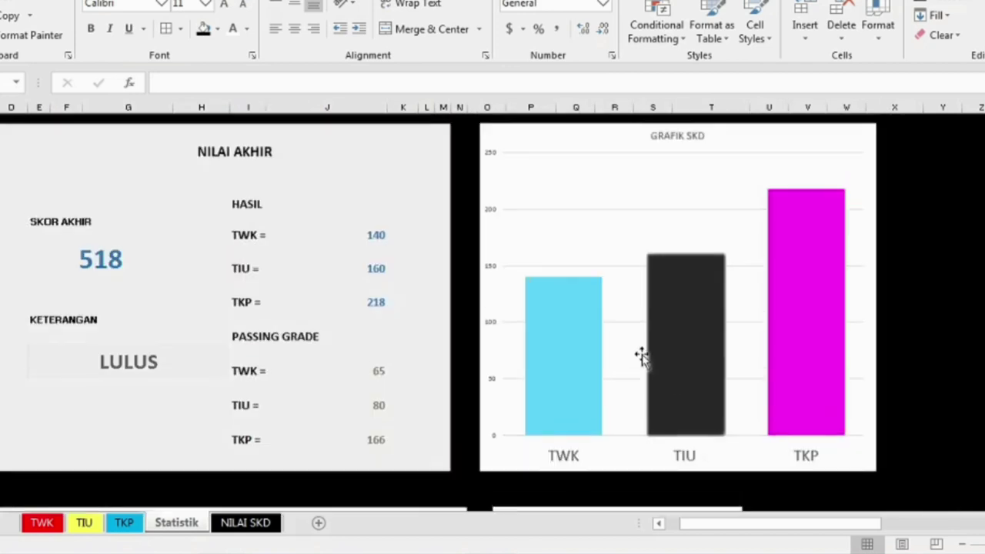
# Inspect the formula in the LULUS result cell, then deselect it by clicking an empty cell
pyautogui.scroll(1, 642, 357)
pyautogui.scroll(-1, 92, 377)
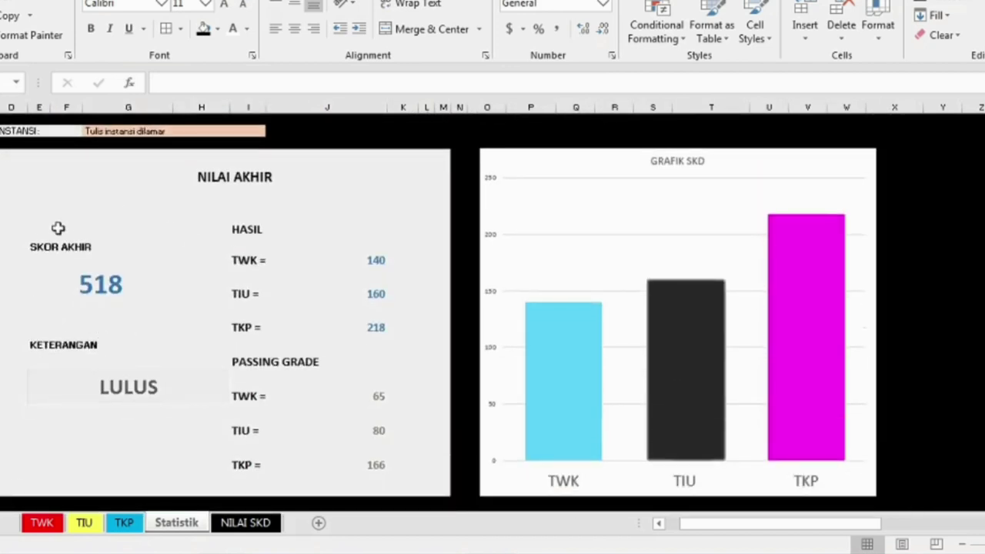
pyautogui.moveTo(36, 356); pyautogui.dragTo(82, 408)
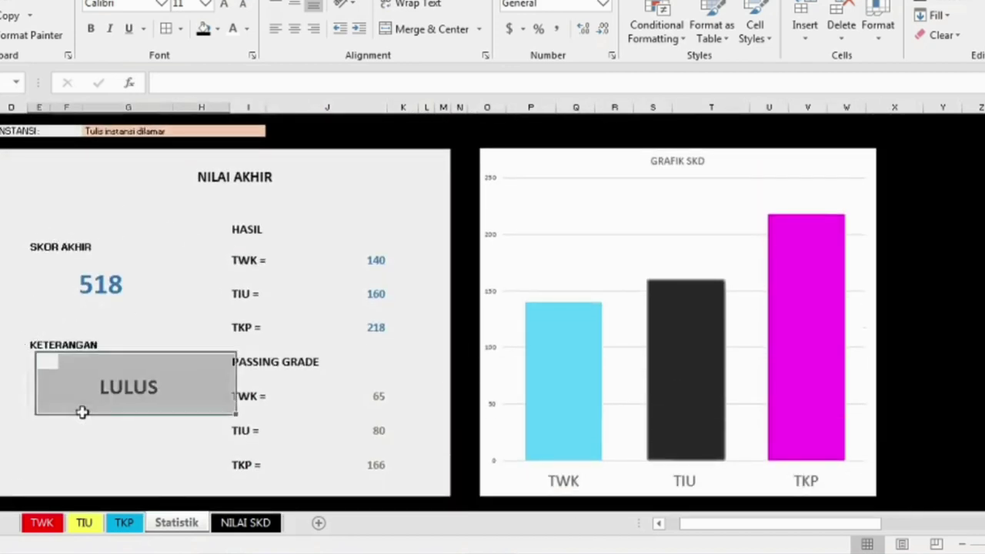
pyautogui.click(178, 396)
pyautogui.click(220, 315)
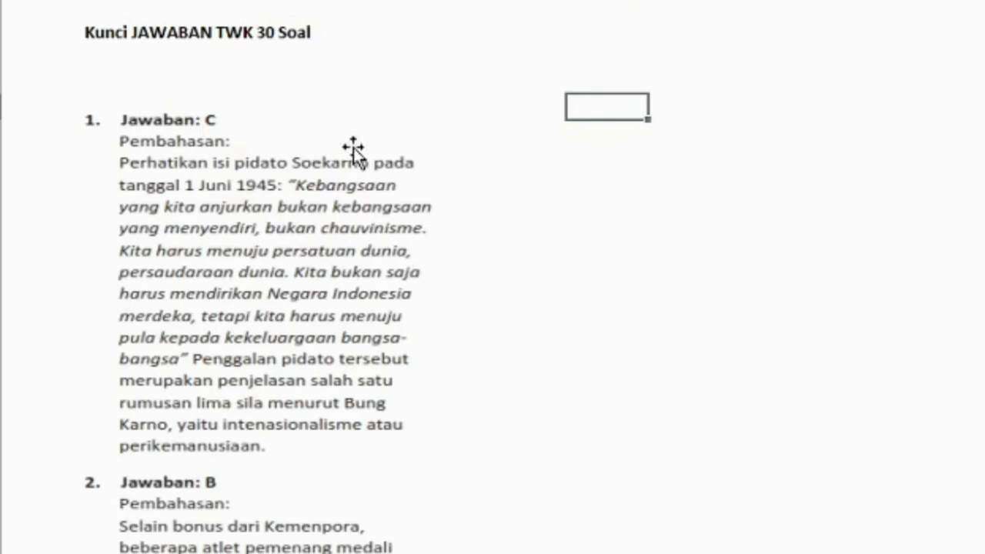
# Select cells beside the TWK answer key and step down toward explanation 14
pyautogui.click(761, 184)
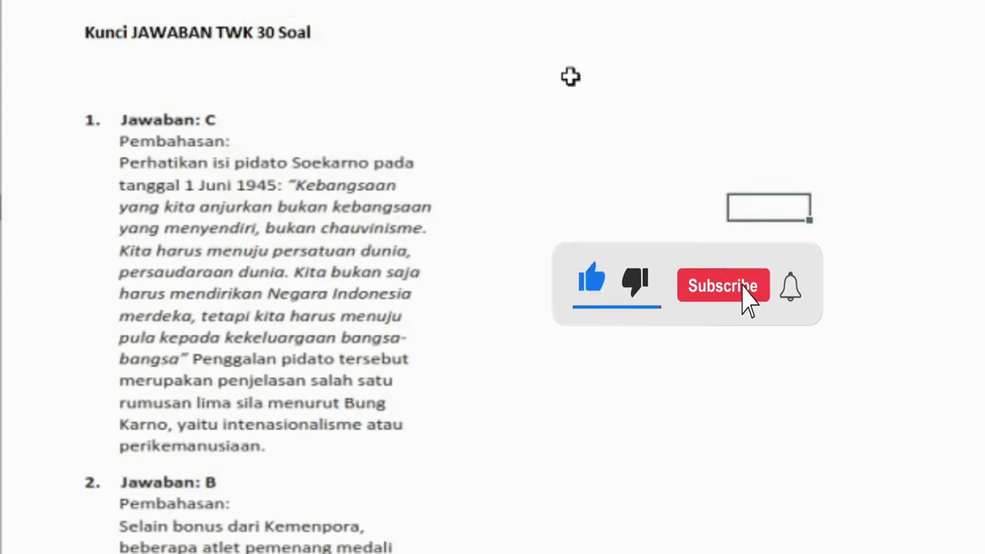
pyautogui.press('Down')
pyautogui.press('Down')
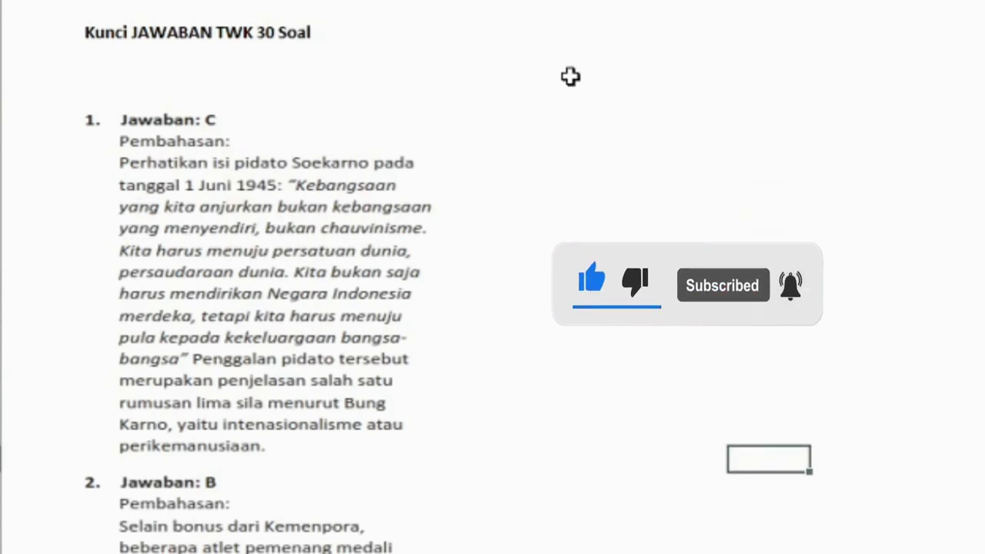
pyautogui.click(768, 485)
pyautogui.press('Down')
pyautogui.press('Down')
pyautogui.press('Down')
pyautogui.press('Down')
pyautogui.press('Down')
pyautogui.press('Down')
pyautogui.press('Down')
pyautogui.press('Down')
pyautogui.press('Down')
pyautogui.press('Down')
pyautogui.press('Down')
pyautogui.press('Down')
pyautogui.press('Down')
pyautogui.press('Down')
pyautogui.press('Down')
pyautogui.press('Down')
pyautogui.press('Down')
# Scroll past explanations 14–30 to the 'KUNCI JAWABAN TIU 35 soal' key
pyautogui.scroll(-1, 407, 277)
pyautogui.scroll(-1, 407, 277)
pyautogui.scroll(-1, 407, 277)
pyautogui.scroll(-1, 407, 277)
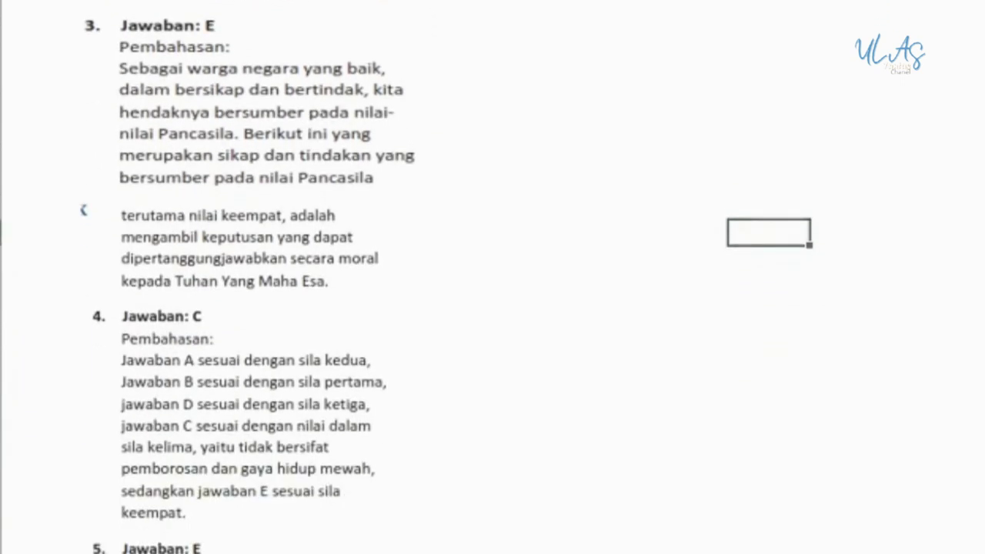
pyautogui.scroll(-1, 407, 277)
pyautogui.scroll(-1, 407, 277)
pyautogui.scroll(-1, 248, 277)
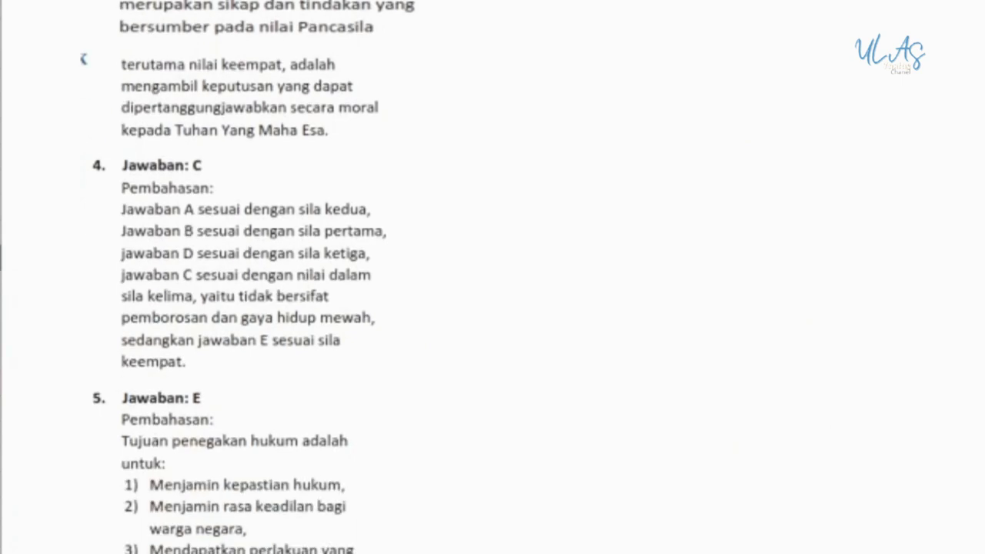
pyautogui.scroll(-3, 248, 278)
pyautogui.scroll(-3, 248, 277)
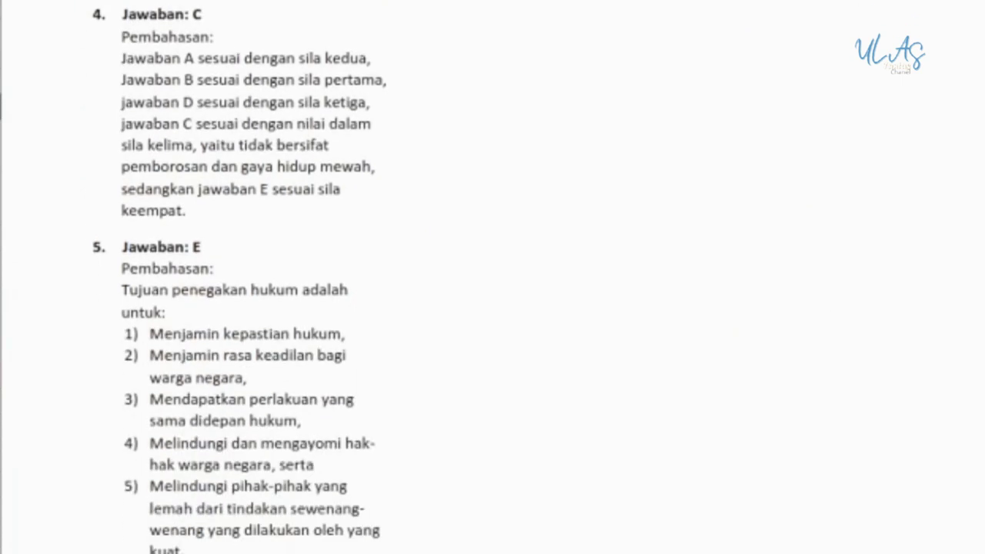
pyautogui.scroll(-2, 248, 278)
pyautogui.scroll(-5, 248, 277)
pyautogui.scroll(-5, 247, 277)
pyautogui.scroll(-1, 248, 277)
pyautogui.scroll(-2, 248, 277)
pyautogui.scroll(-3, 248, 277)
pyautogui.scroll(-3, 248, 278)
pyautogui.scroll(-3, 248, 277)
pyautogui.scroll(-2, 248, 277)
pyautogui.scroll(-3, 248, 277)
pyautogui.scroll(-5, 248, 277)
pyautogui.scroll(-3, 248, 277)
pyautogui.scroll(-2, 248, 278)
pyautogui.scroll(-3, 247, 278)
pyautogui.scroll(-2, 248, 277)
pyautogui.scroll(-3, 248, 277)
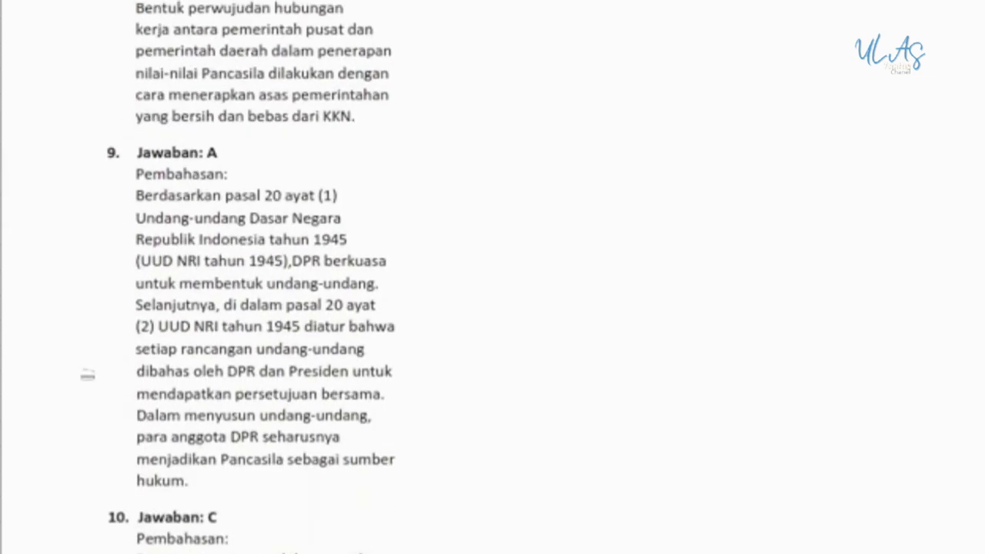
pyautogui.scroll(-3, 247, 277)
pyautogui.scroll(-3, 248, 277)
pyautogui.scroll(-4, 248, 277)
pyautogui.scroll(-3, 248, 278)
pyautogui.scroll(-3, 248, 277)
pyautogui.scroll(-2, 248, 277)
pyautogui.scroll(-1, 248, 277)
pyautogui.scroll(-2, 247, 277)
pyautogui.scroll(-1, 248, 277)
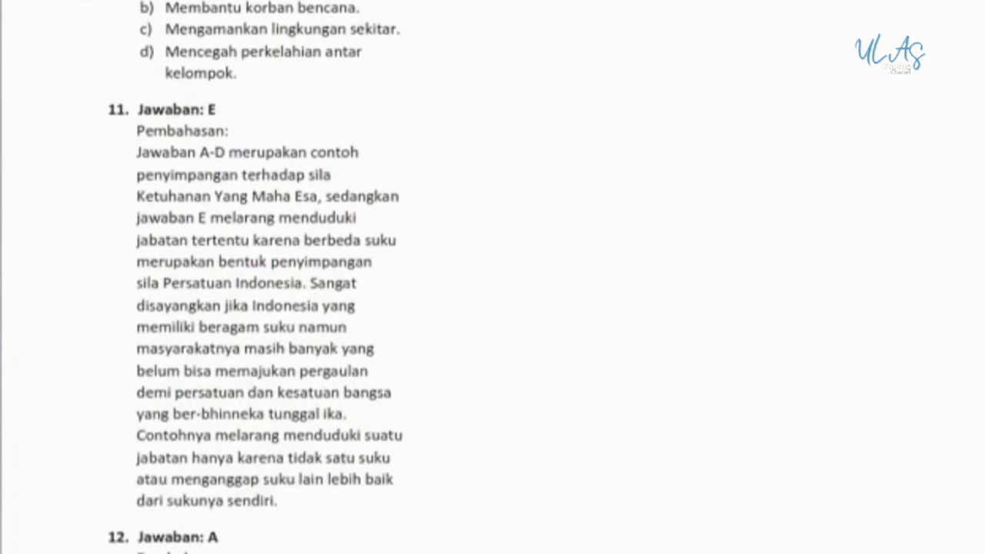
pyautogui.scroll(-2, 248, 277)
pyautogui.scroll(-1, 248, 277)
pyautogui.scroll(-1, 248, 277)
pyautogui.scroll(-1, 248, 277)
pyautogui.scroll(-1, 248, 277)
pyautogui.scroll(-1, 248, 277)
pyautogui.scroll(-1, 248, 277)
pyautogui.scroll(-1, 248, 277)
pyautogui.scroll(-1, 248, 277)
pyautogui.scroll(-1, 247, 277)
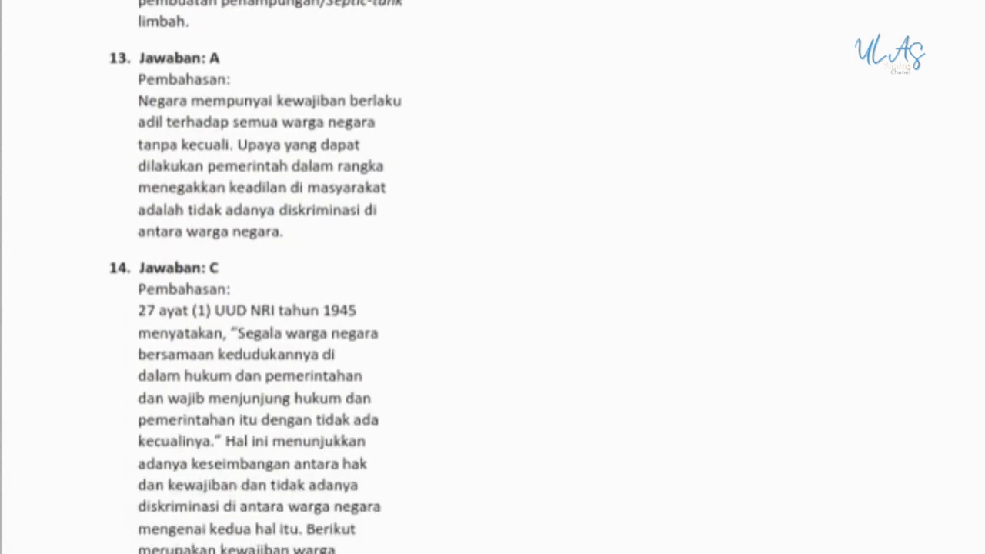
pyautogui.scroll(-1, 248, 277)
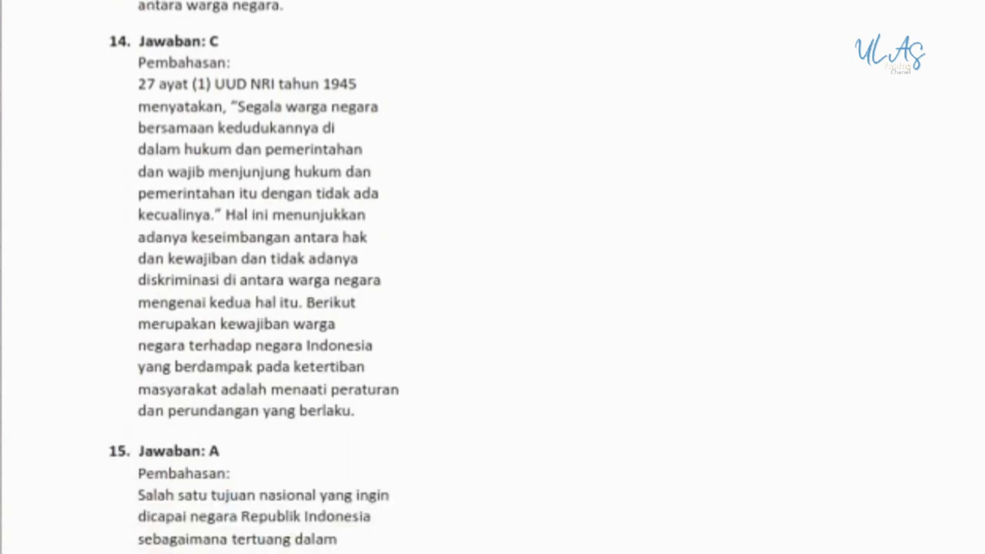
pyautogui.scroll(-1, 254, 277)
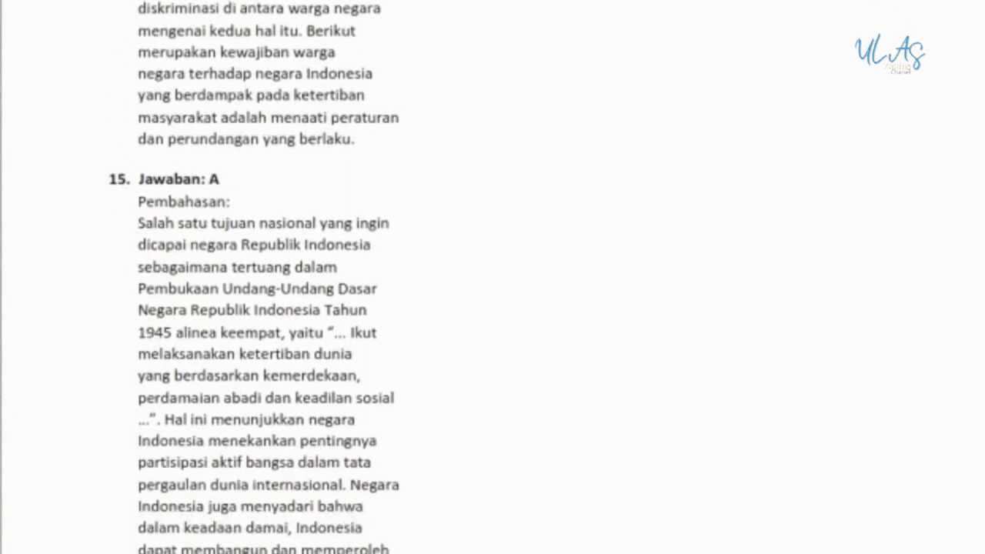
pyautogui.scroll(-1, 254, 277)
pyautogui.scroll(-2, 254, 277)
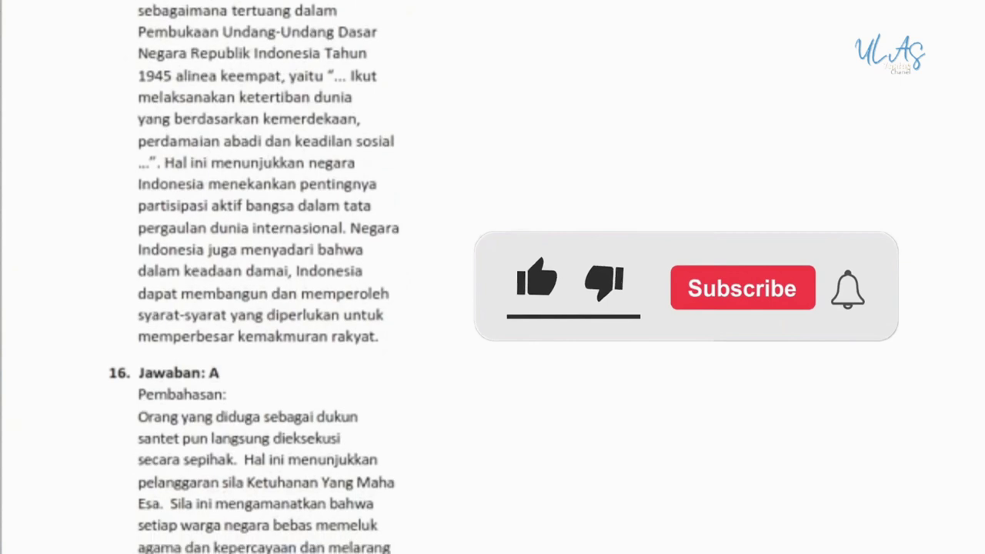
pyautogui.scroll(-1, 270, 277)
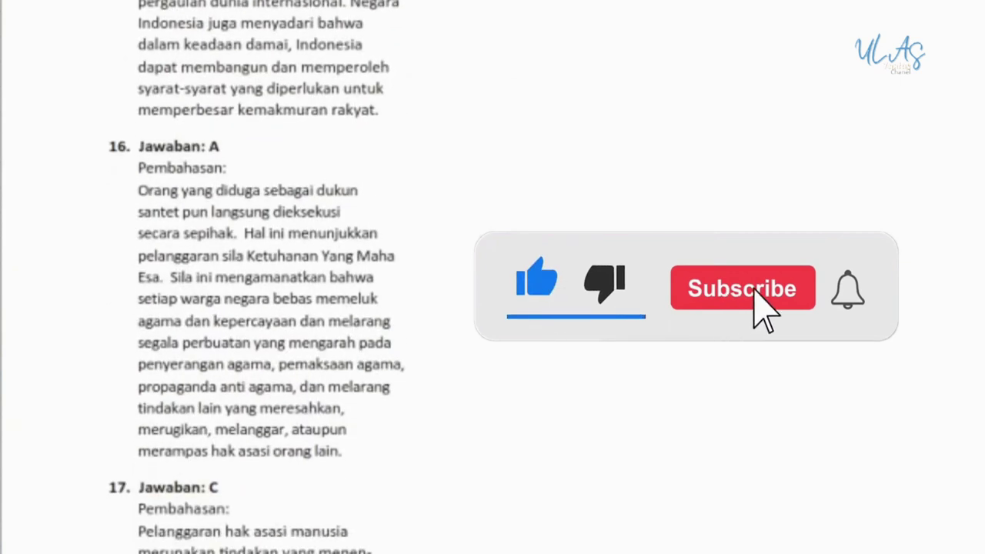
pyautogui.scroll(-2, 270, 277)
pyautogui.scroll(-1, 269, 277)
pyautogui.scroll(-2, 269, 277)
pyautogui.scroll(-2, 269, 277)
pyautogui.scroll(-2, 270, 277)
pyautogui.scroll(-1, 270, 277)
pyautogui.scroll(-1, 269, 277)
pyautogui.scroll(-2, 270, 277)
pyautogui.scroll(-2, 269, 277)
pyautogui.scroll(-3, 269, 277)
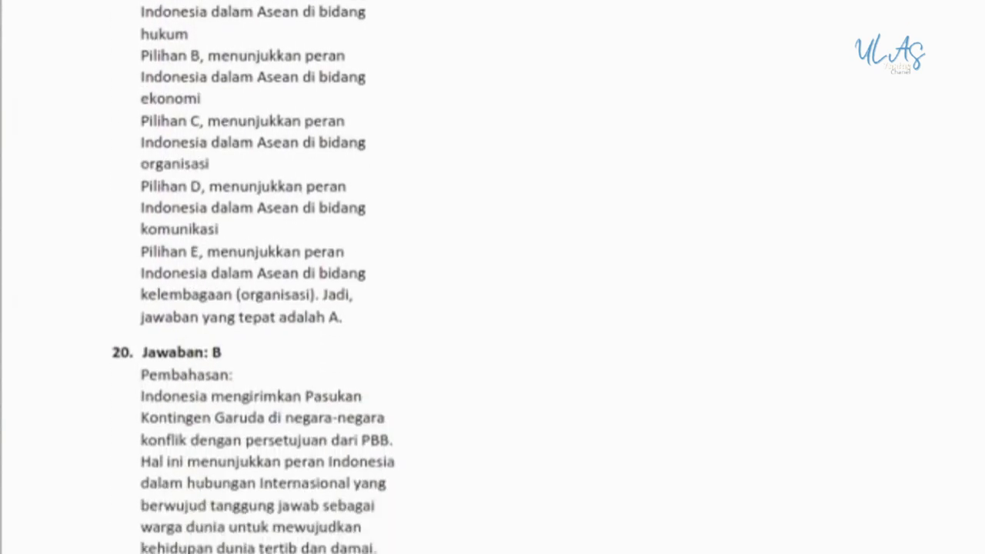
pyautogui.scroll(-2, 269, 278)
pyautogui.scroll(-2, 269, 277)
pyautogui.scroll(-1, 269, 277)
pyautogui.scroll(-2, 269, 277)
pyautogui.scroll(-2, 269, 277)
pyautogui.scroll(-2, 270, 277)
pyautogui.scroll(-3, 270, 277)
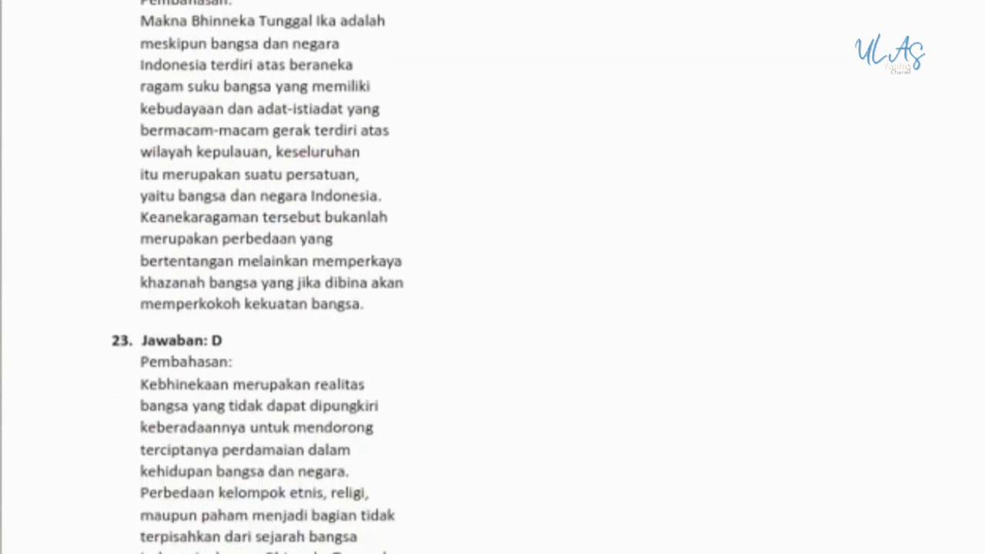
pyautogui.scroll(-4, 270, 277)
pyautogui.scroll(-3, 270, 278)
pyautogui.scroll(-2, 270, 277)
pyautogui.scroll(-2, 270, 277)
pyautogui.scroll(-3, 270, 277)
pyautogui.scroll(-2, 269, 277)
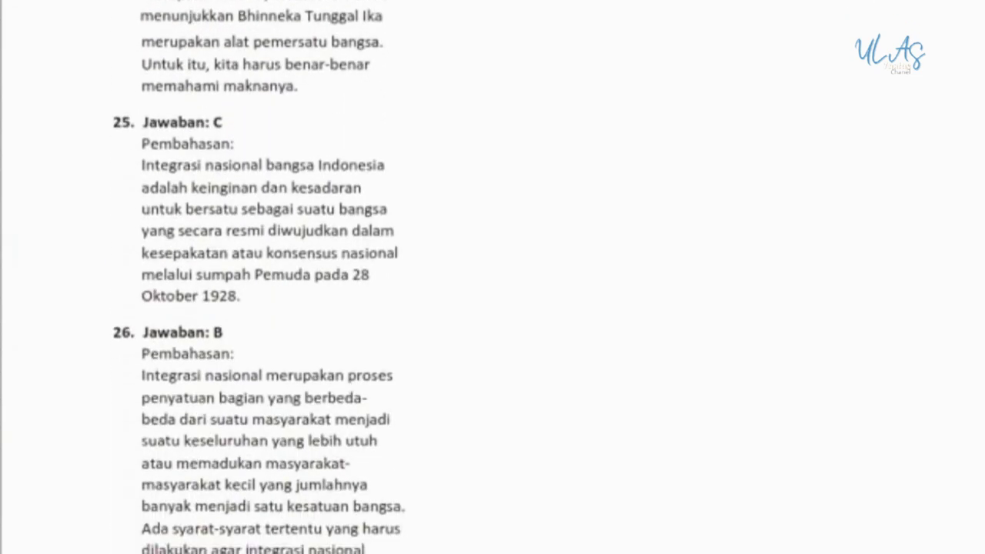
pyautogui.scroll(-4, 270, 277)
pyautogui.scroll(-2, 269, 277)
pyautogui.scroll(-2, 270, 277)
pyautogui.scroll(-2, 270, 277)
pyautogui.scroll(-1, 269, 277)
pyautogui.scroll(-2, 269, 277)
pyautogui.scroll(-2, 270, 277)
pyautogui.scroll(-1, 269, 277)
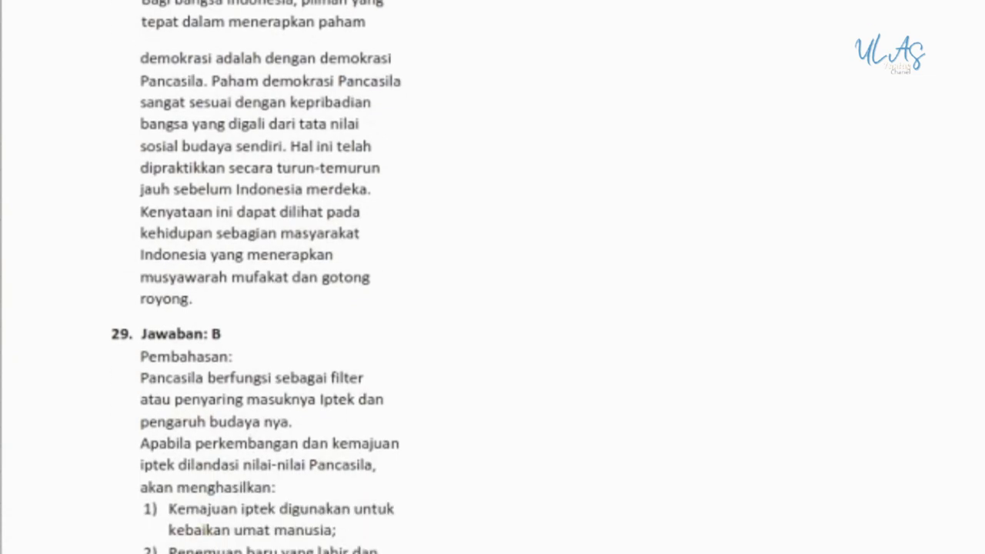
pyautogui.scroll(-1, 269, 277)
pyautogui.scroll(-1, 269, 278)
pyautogui.scroll(-1, 269, 277)
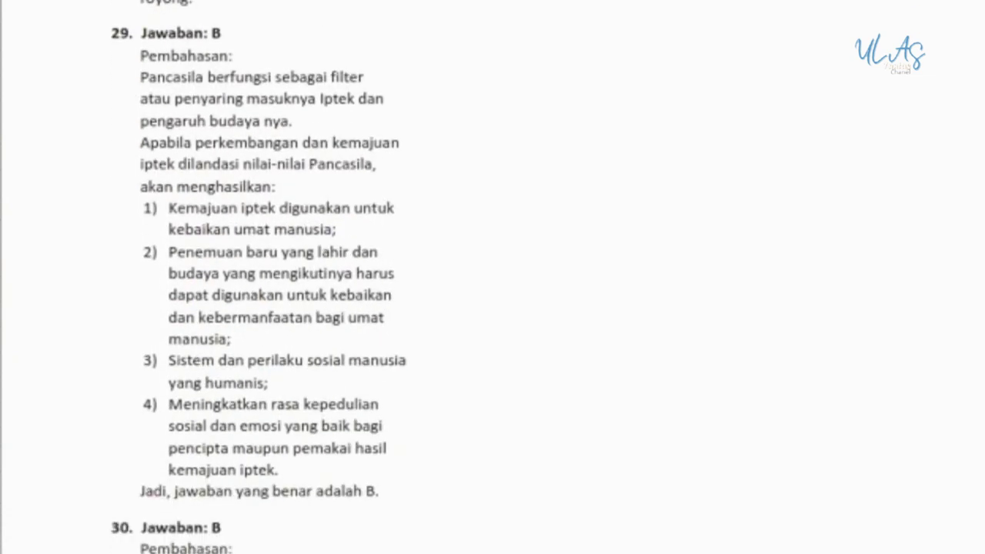
pyautogui.scroll(-1, 269, 277)
pyautogui.scroll(-1, 269, 277)
pyautogui.scroll(-1, 269, 277)
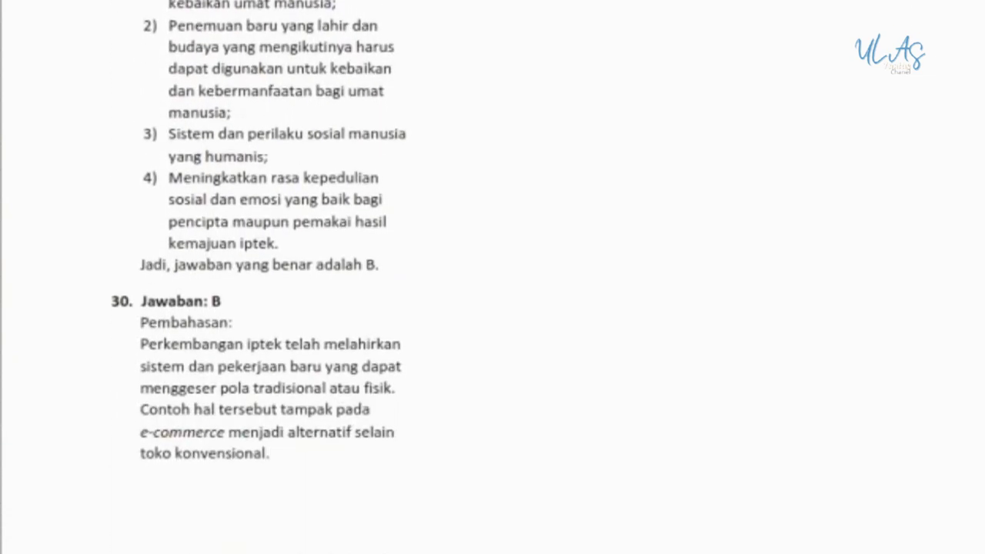
pyautogui.scroll(-1, 270, 277)
pyautogui.scroll(-1, 270, 277)
pyautogui.scroll(-1, 269, 277)
pyautogui.scroll(-1, 269, 277)
# Scroll through TIU answers 2–35 (question 35 answered C) to the 'Kunci Jawaban TKP 45 SOAL' title
pyautogui.scroll(-2, 270, 277)
pyautogui.scroll(-1, 269, 277)
pyautogui.scroll(-1, 269, 277)
pyautogui.scroll(-1, 269, 277)
pyautogui.scroll(-1, 269, 277)
pyautogui.scroll(-2, 269, 277)
pyautogui.scroll(-1, 270, 277)
pyautogui.scroll(-2, 269, 277)
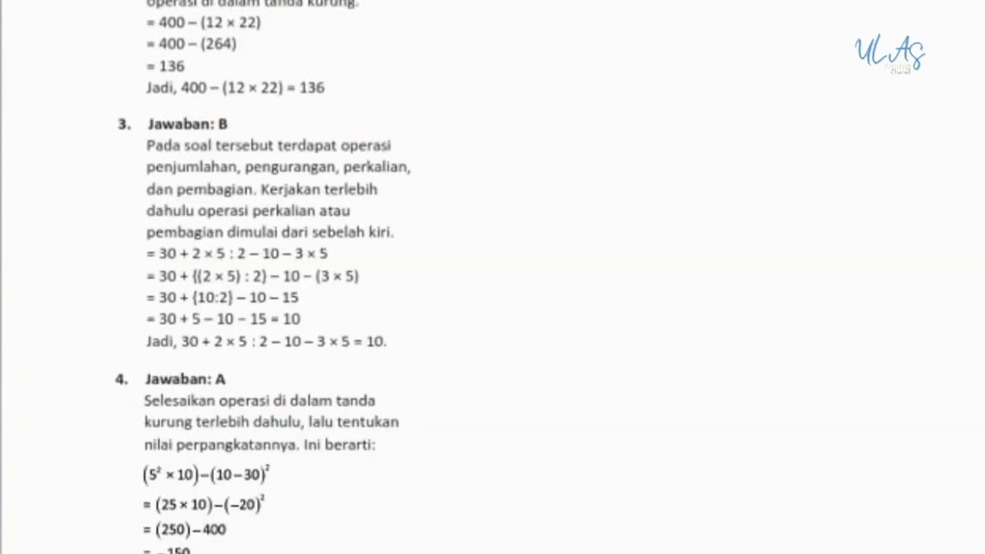
pyautogui.scroll(-1, 270, 277)
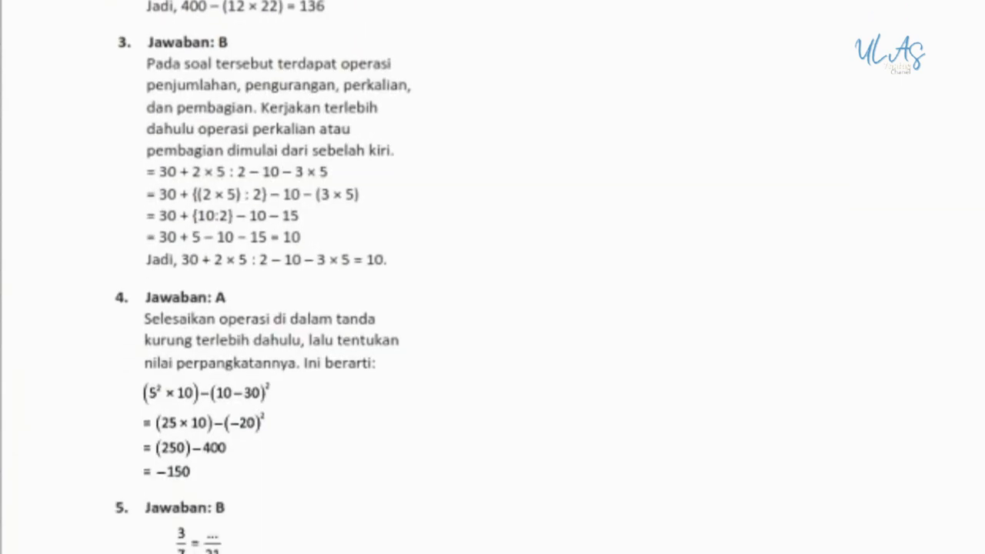
pyautogui.scroll(-1, 269, 277)
pyautogui.scroll(-1, 270, 277)
pyautogui.scroll(-1, 270, 277)
pyautogui.scroll(-1, 270, 277)
pyautogui.scroll(-1, 269, 277)
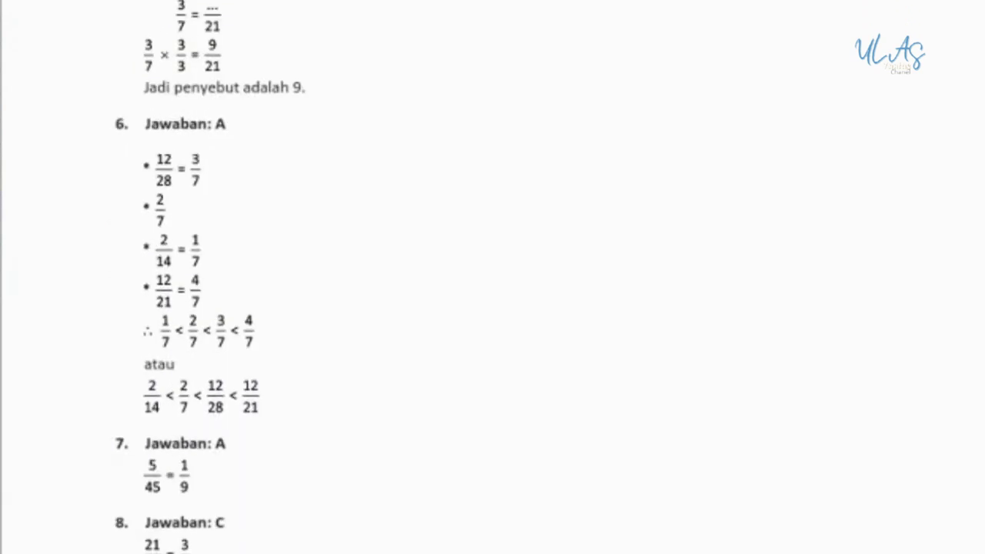
pyautogui.scroll(-2, 269, 308)
pyautogui.scroll(-1, 270, 308)
pyautogui.scroll(-1, 269, 308)
pyautogui.scroll(-1, 269, 308)
pyautogui.scroll(-1, 269, 308)
pyautogui.scroll(-1, 269, 307)
pyautogui.scroll(-2, 269, 307)
pyautogui.scroll(-1, 270, 308)
pyautogui.scroll(-1, 269, 308)
pyautogui.scroll(-1, 269, 308)
pyautogui.scroll(-1, 270, 308)
pyautogui.scroll(-1, 259, 277)
pyautogui.scroll(-1, 259, 277)
pyautogui.scroll(-1, 258, 277)
pyautogui.scroll(-1, 259, 277)
pyautogui.scroll(-1, 269, 308)
pyautogui.scroll(-1, 269, 308)
pyautogui.scroll(-1, 269, 308)
pyautogui.scroll(-1, 269, 308)
pyautogui.scroll(-1, 259, 277)
pyautogui.scroll(-1, 258, 277)
pyautogui.scroll(-1, 259, 277)
pyautogui.scroll(-1, 259, 277)
pyautogui.scroll(-1, 258, 277)
pyautogui.scroll(-1, 259, 277)
pyautogui.scroll(-1, 259, 277)
pyautogui.scroll(-1, 259, 277)
pyautogui.scroll(-2, 258, 277)
pyautogui.scroll(-1, 258, 278)
pyautogui.scroll(-1, 258, 277)
pyautogui.scroll(-1, 258, 277)
pyautogui.scroll(-1, 259, 277)
pyautogui.scroll(-1, 259, 277)
pyautogui.scroll(-2, 259, 277)
pyautogui.scroll(-1, 259, 277)
pyautogui.scroll(-1, 258, 277)
pyautogui.scroll(-1, 258, 277)
pyautogui.scroll(-1, 258, 277)
pyautogui.scroll(-1, 258, 277)
pyautogui.scroll(-1, 259, 277)
pyautogui.scroll(-1, 259, 277)
pyautogui.scroll(-1, 258, 277)
pyautogui.scroll(-1, 259, 277)
pyautogui.scroll(-1, 258, 277)
pyautogui.scroll(-1, 259, 277)
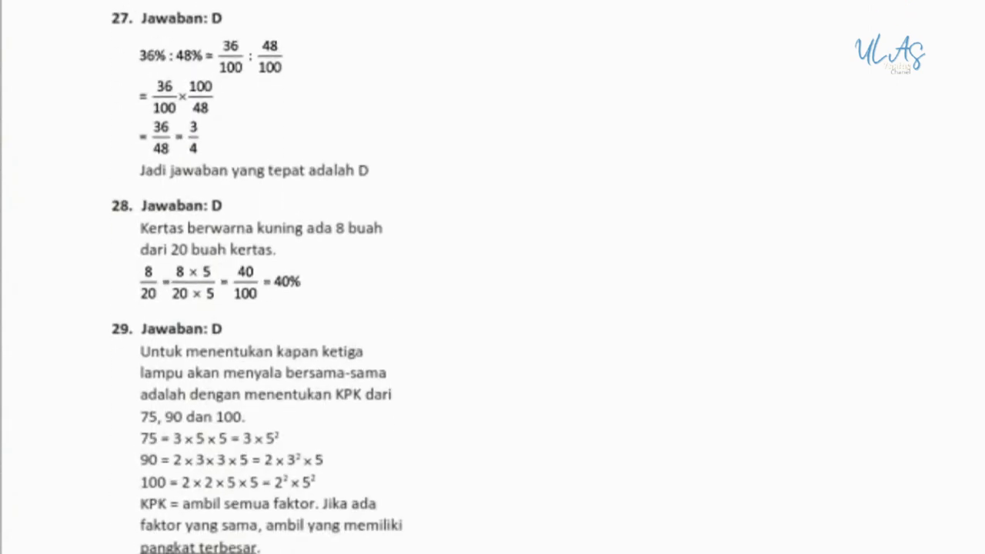
pyautogui.scroll(-1, 258, 277)
pyautogui.scroll(-1, 258, 277)
pyautogui.scroll(-1, 258, 277)
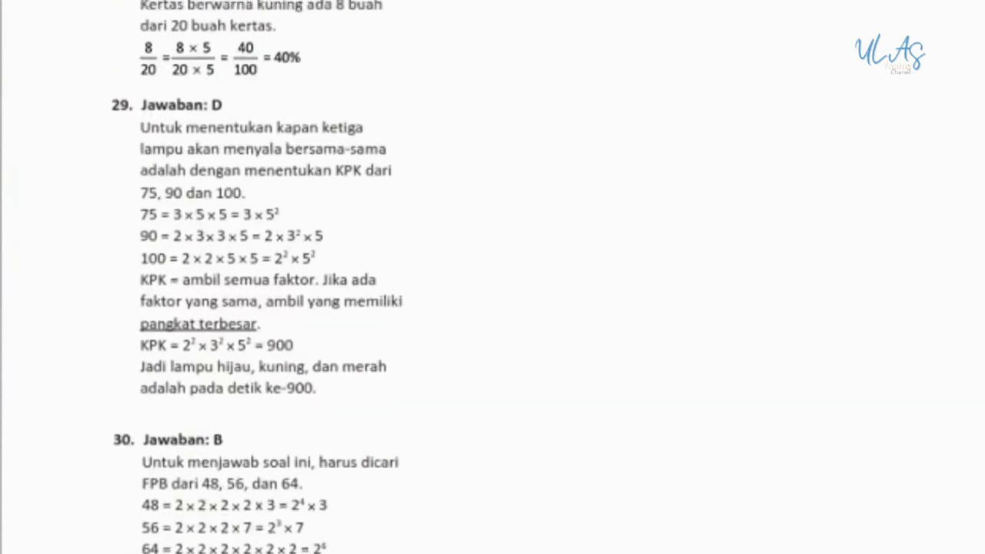
pyautogui.scroll(-1, 259, 277)
pyautogui.scroll(-2, 258, 277)
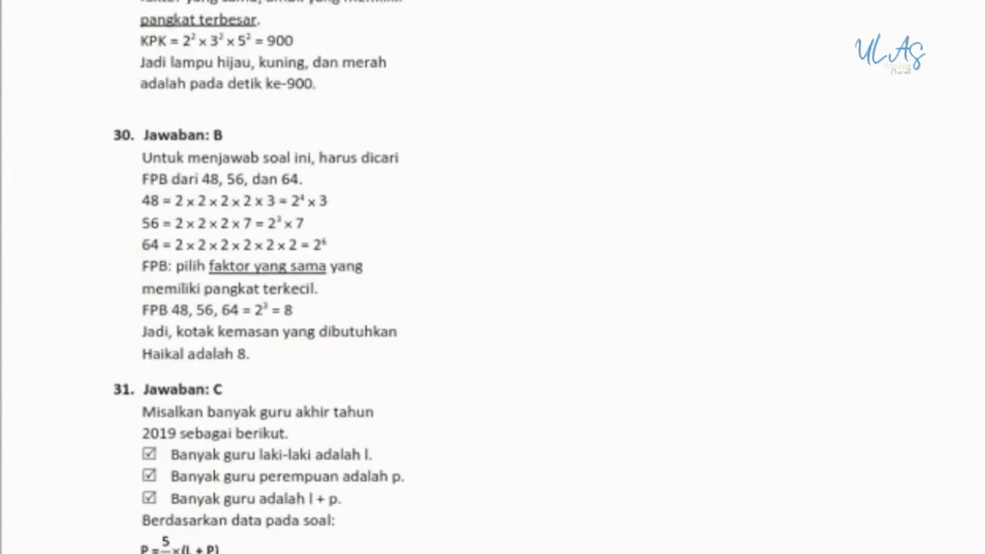
pyautogui.scroll(-1, 259, 277)
pyautogui.scroll(-1, 259, 277)
pyautogui.scroll(-1, 259, 277)
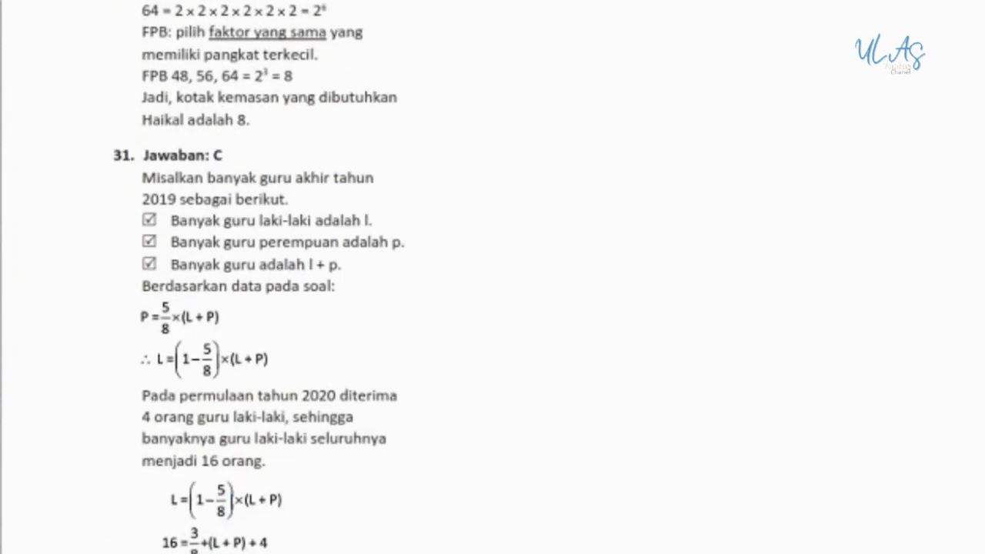
pyautogui.scroll(-2, 259, 278)
pyautogui.scroll(-1, 259, 277)
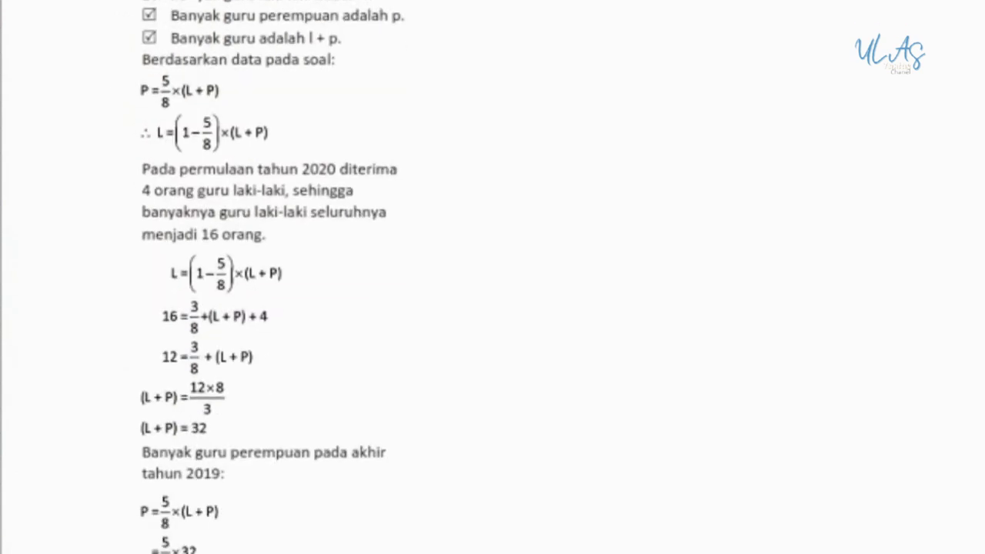
pyautogui.scroll(-1, 259, 277)
pyautogui.scroll(-1, 259, 278)
pyautogui.scroll(-2, 258, 277)
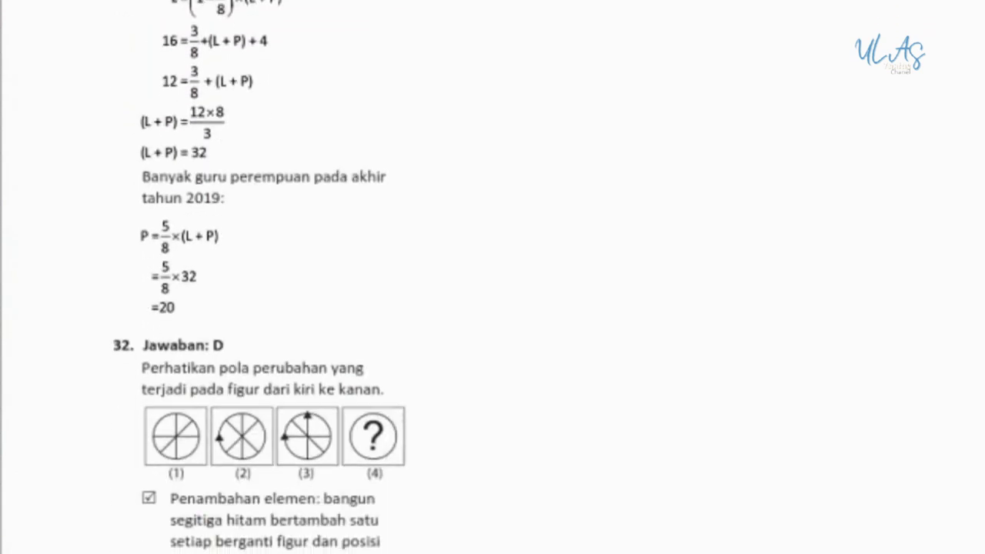
pyautogui.scroll(-1, 259, 277)
pyautogui.scroll(-2, 258, 277)
pyautogui.scroll(-1, 259, 278)
pyautogui.scroll(-1, 258, 277)
pyautogui.scroll(-1, 258, 277)
pyautogui.scroll(-1, 259, 277)
pyautogui.scroll(-1, 259, 277)
pyautogui.scroll(-1, 259, 278)
pyautogui.scroll(-2, 259, 277)
pyautogui.scroll(-1, 258, 277)
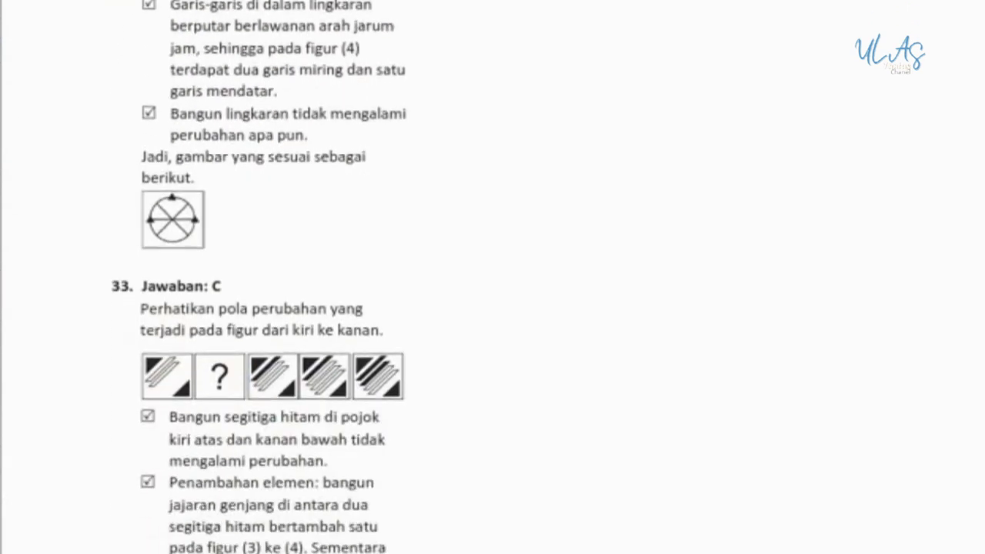
pyautogui.scroll(-2, 258, 277)
pyautogui.scroll(-2, 273, 277)
pyautogui.scroll(-1, 274, 277)
pyautogui.scroll(-1, 273, 277)
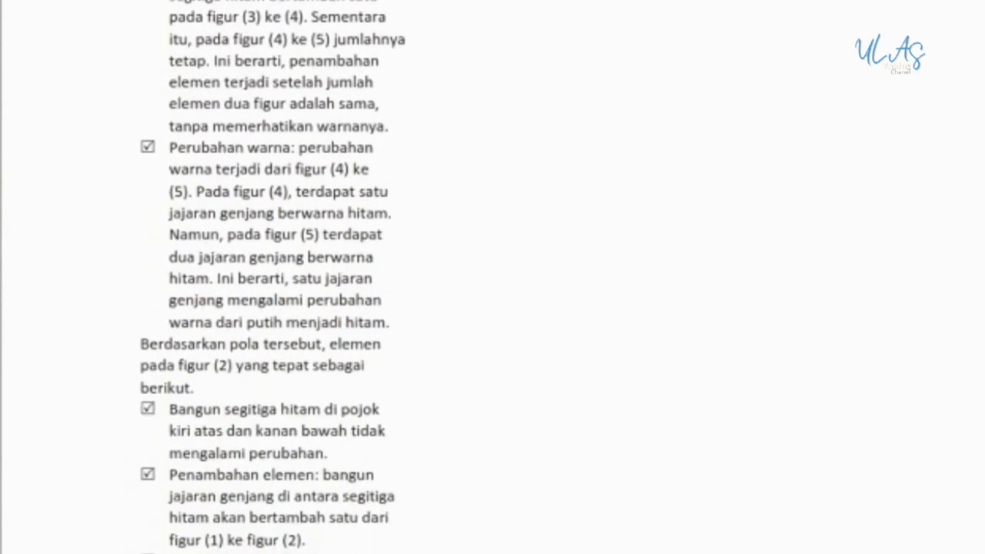
pyautogui.scroll(-2, 274, 277)
pyautogui.scroll(-2, 273, 277)
pyautogui.scroll(-1, 274, 277)
pyautogui.scroll(-1, 273, 277)
pyautogui.scroll(-1, 274, 277)
pyautogui.scroll(-1, 273, 277)
pyautogui.scroll(-1, 273, 277)
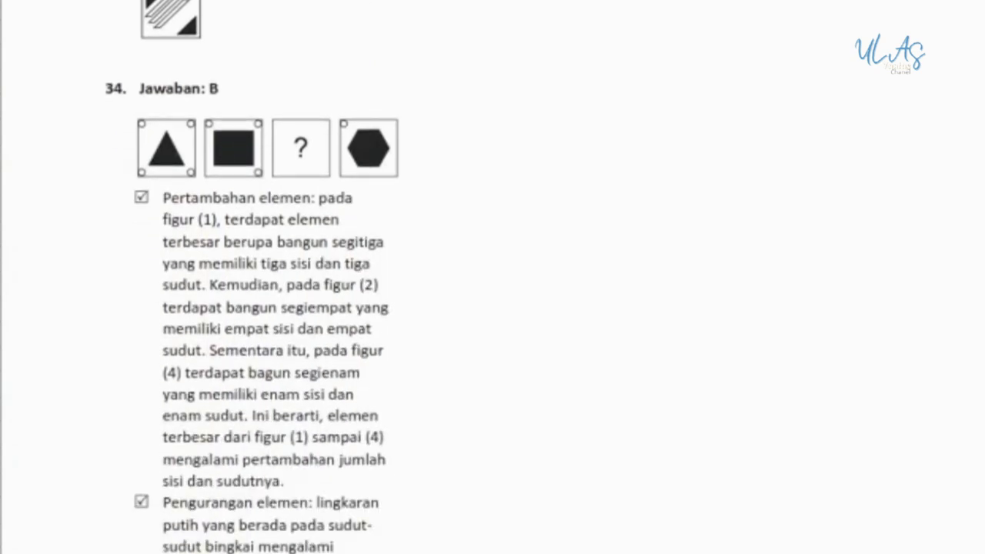
pyautogui.scroll(-1, 273, 277)
pyautogui.scroll(-1, 273, 278)
pyautogui.scroll(-2, 273, 277)
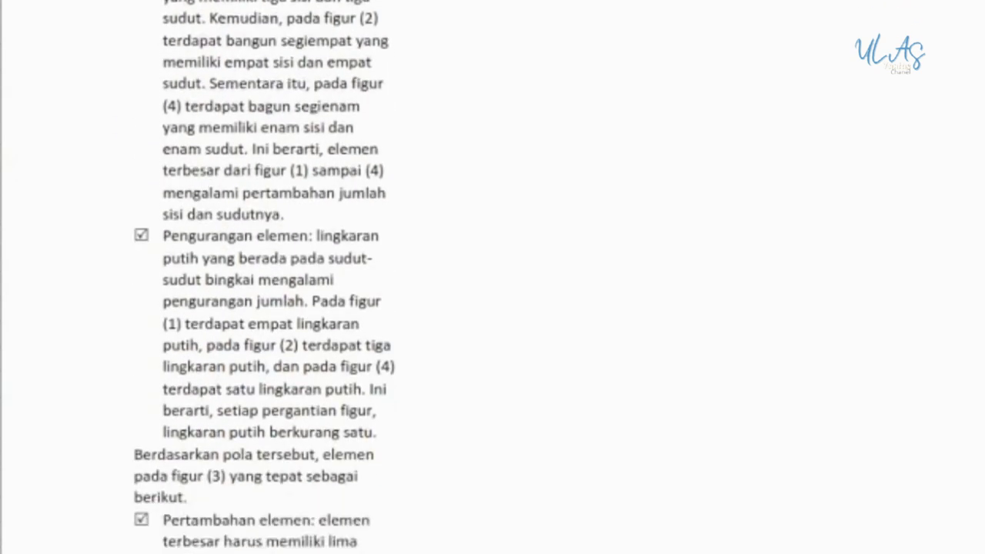
pyautogui.scroll(-1, 274, 278)
pyautogui.scroll(-2, 273, 277)
pyautogui.scroll(-1, 273, 277)
pyautogui.scroll(-1, 274, 277)
pyautogui.scroll(-1, 273, 277)
pyautogui.scroll(-1, 273, 277)
pyautogui.scroll(-1, 254, 277)
pyautogui.scroll(-1, 254, 277)
pyautogui.scroll(-1, 254, 277)
pyautogui.scroll(-1, 254, 277)
pyautogui.scroll(-1, 254, 278)
pyautogui.scroll(-1, 254, 277)
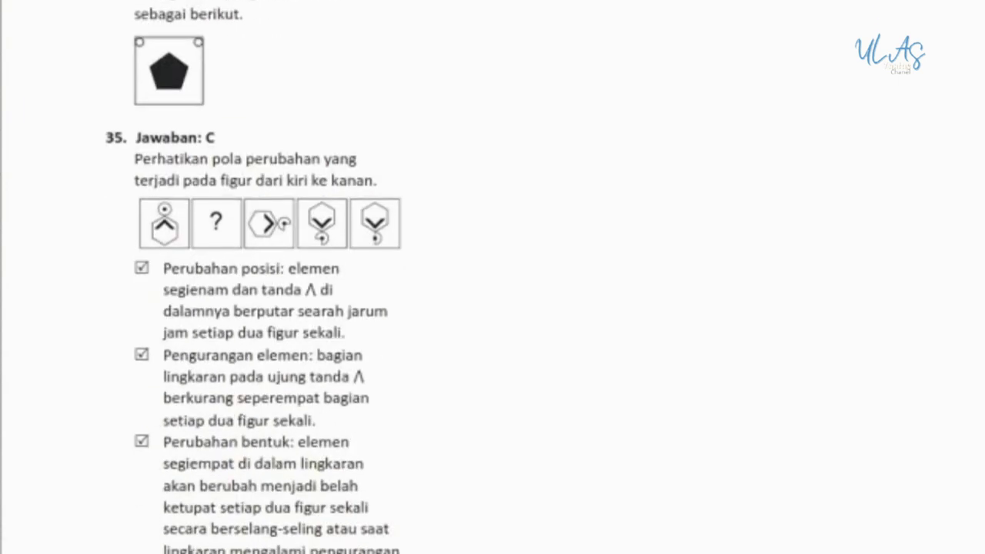
pyautogui.scroll(-2, 266, 277)
pyautogui.scroll(-1, 266, 278)
pyautogui.scroll(-2, 266, 277)
pyautogui.scroll(-1, 266, 277)
pyautogui.scroll(-1, 265, 277)
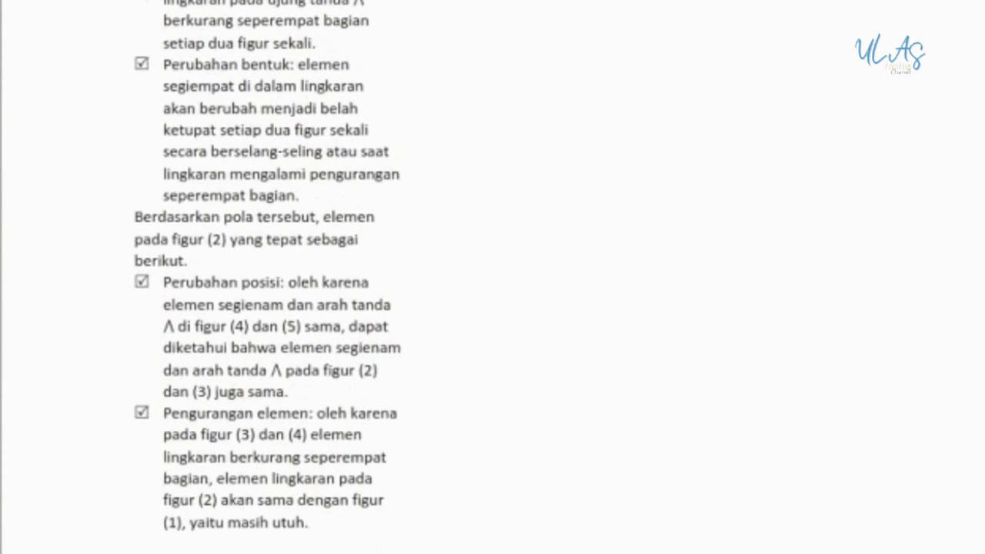
pyautogui.scroll(-2, 268, 277)
pyautogui.scroll(-1, 268, 277)
pyautogui.scroll(-1, 268, 278)
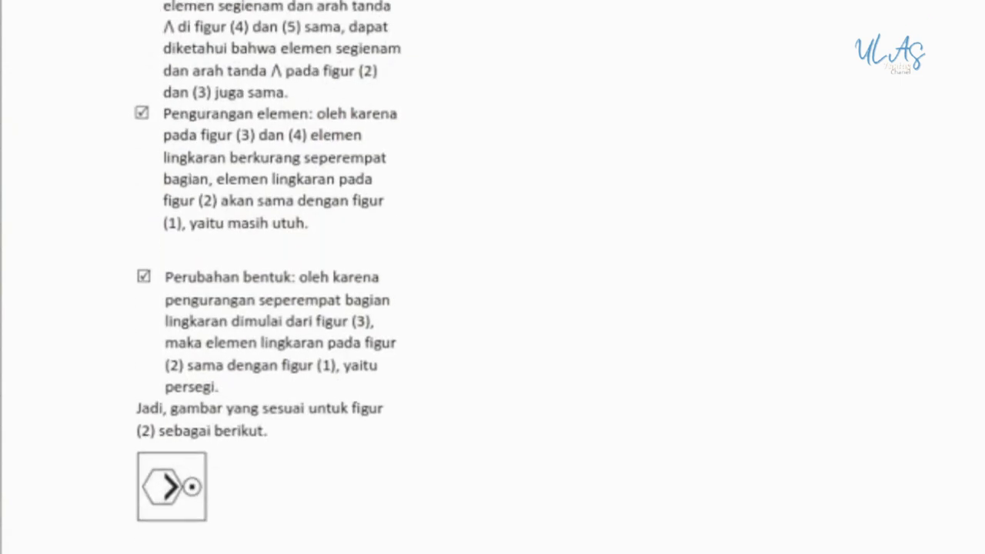
pyautogui.scroll(-1, 268, 277)
pyautogui.scroll(-2, 268, 277)
pyautogui.scroll(-1, 268, 278)
pyautogui.scroll(-1, 268, 278)
pyautogui.scroll(-2, 268, 277)
pyautogui.scroll(-1, 267, 277)
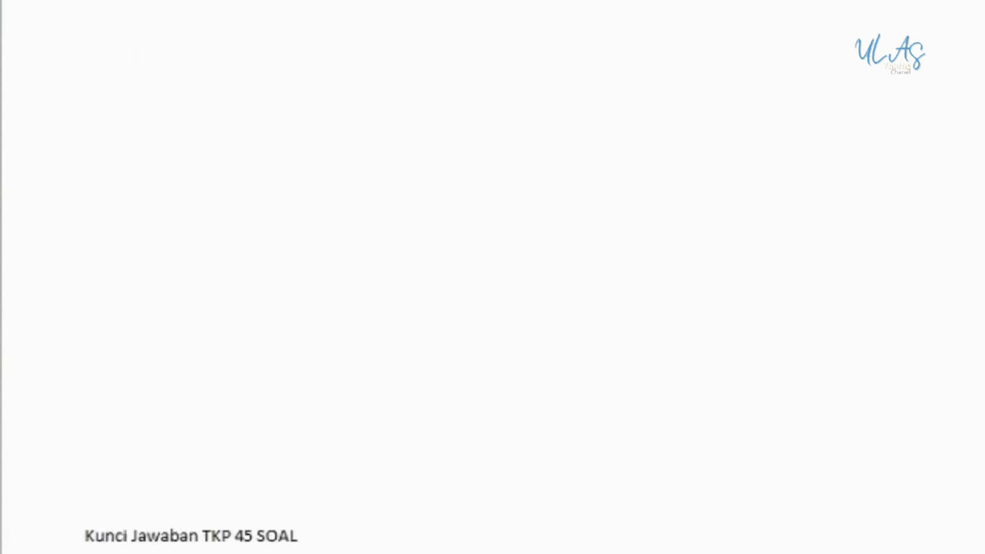
# Scroll down to show TKP questions 1–19 with options scored 5 to 1
pyautogui.scroll(-1, 268, 277)
pyautogui.scroll(-2, 267, 277)
pyautogui.scroll(-1, 268, 277)
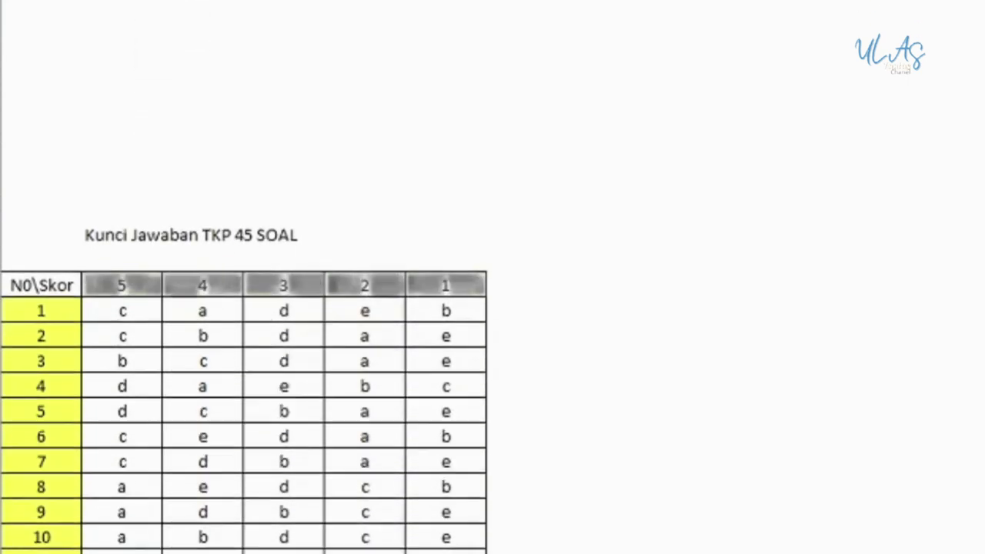
pyautogui.scroll(-1, 268, 277)
pyautogui.scroll(-1, 268, 277)
pyautogui.scroll(-1, 268, 277)
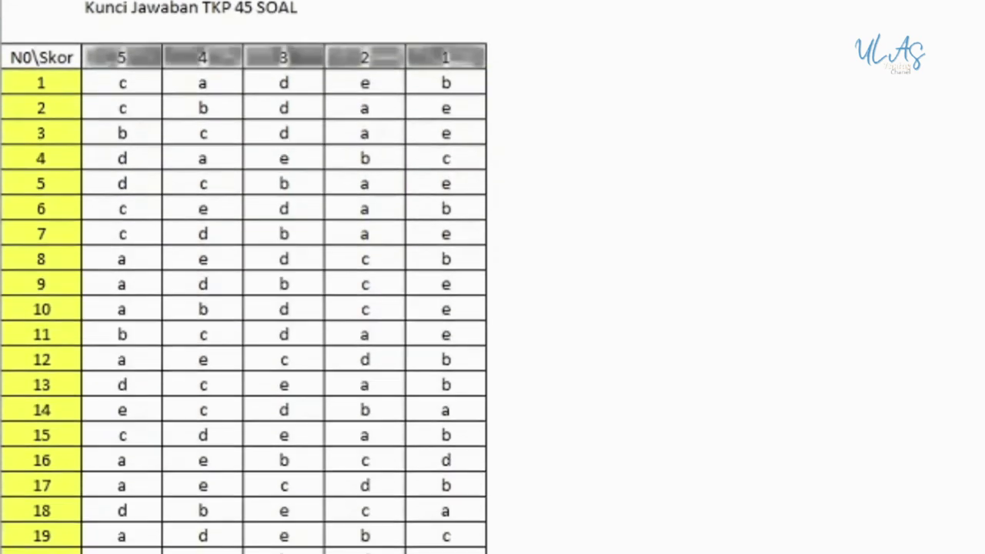